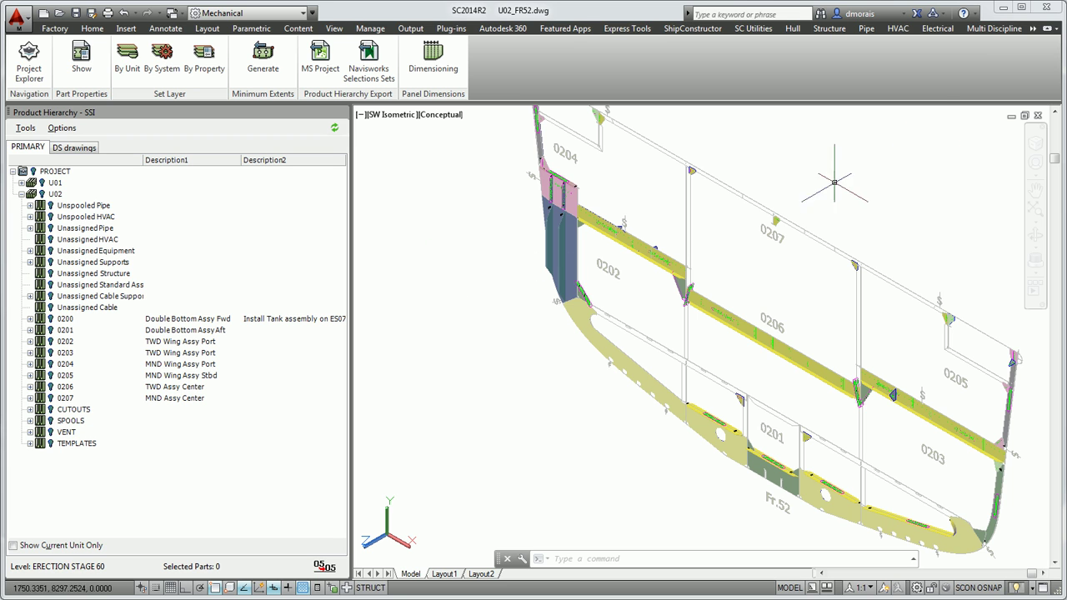
# Expand 0200 and its sub-assemblies 0200-ES11, 0200-ES10, 0200-ES07, G09 and 0200-ES05 in the Product Hierarchy.
pyautogui.click(1034, 28)
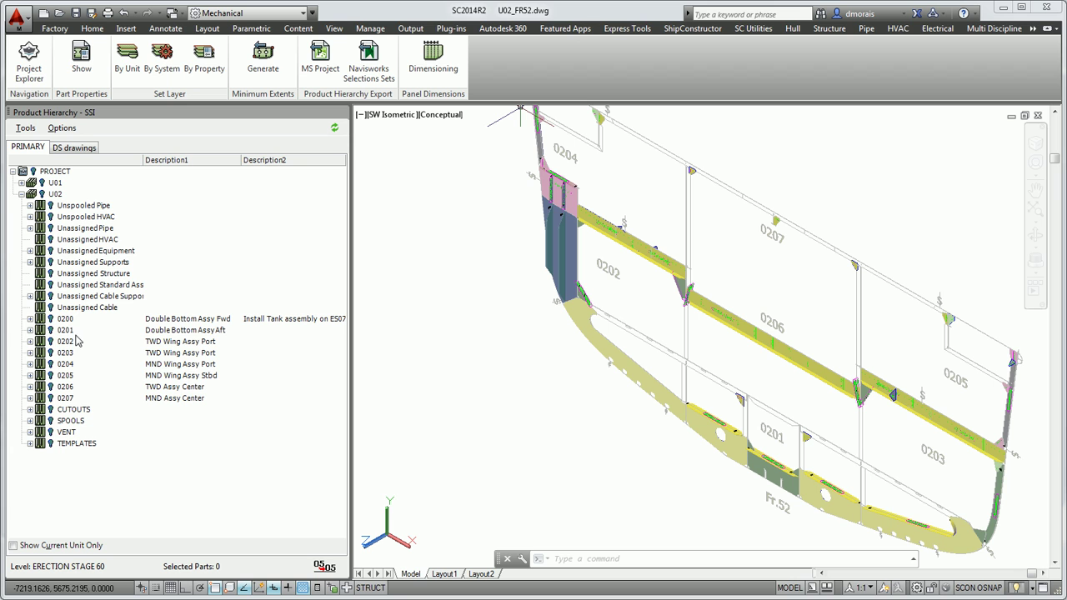
pyautogui.click(31, 318)
pyautogui.click(39, 330)
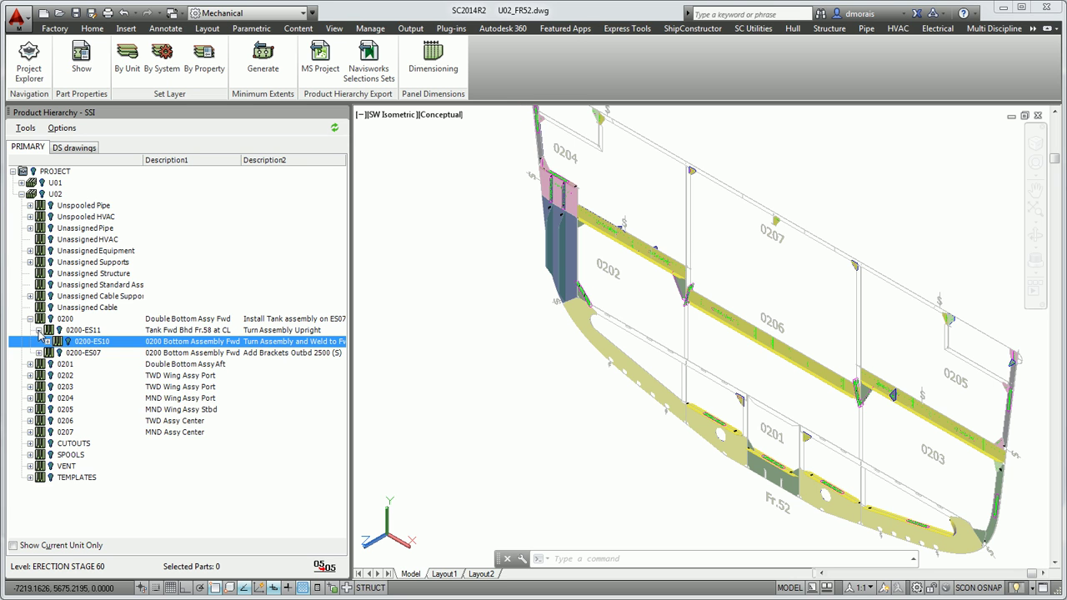
pyautogui.click(47, 342)
pyautogui.click(39, 375)
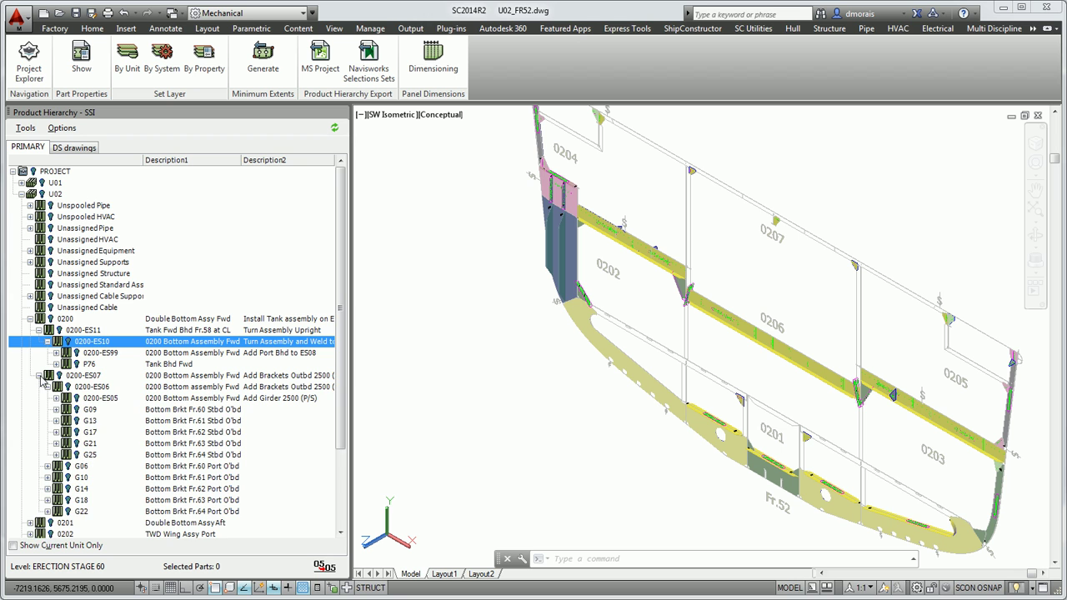
pyautogui.click(55, 409)
pyautogui.click(56, 398)
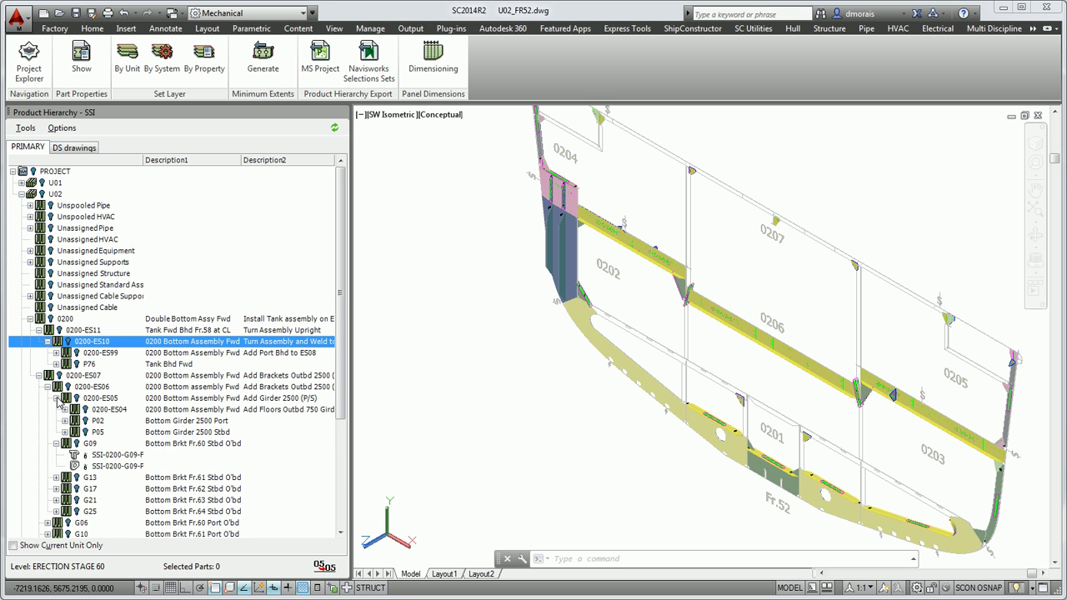
# Export the PRIMARY hierarchy as SelectionSet_PRIMARY_2014-03-23 01.14.00.xml using Navisworks Selection Sets.
pyautogui.click(377, 74)
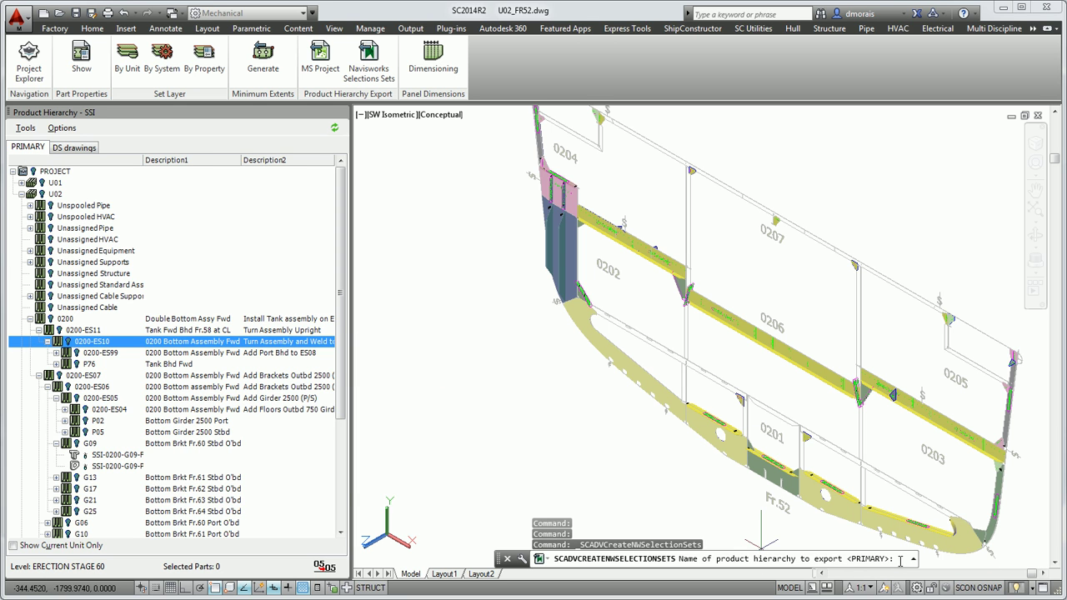
pyautogui.press('Return')
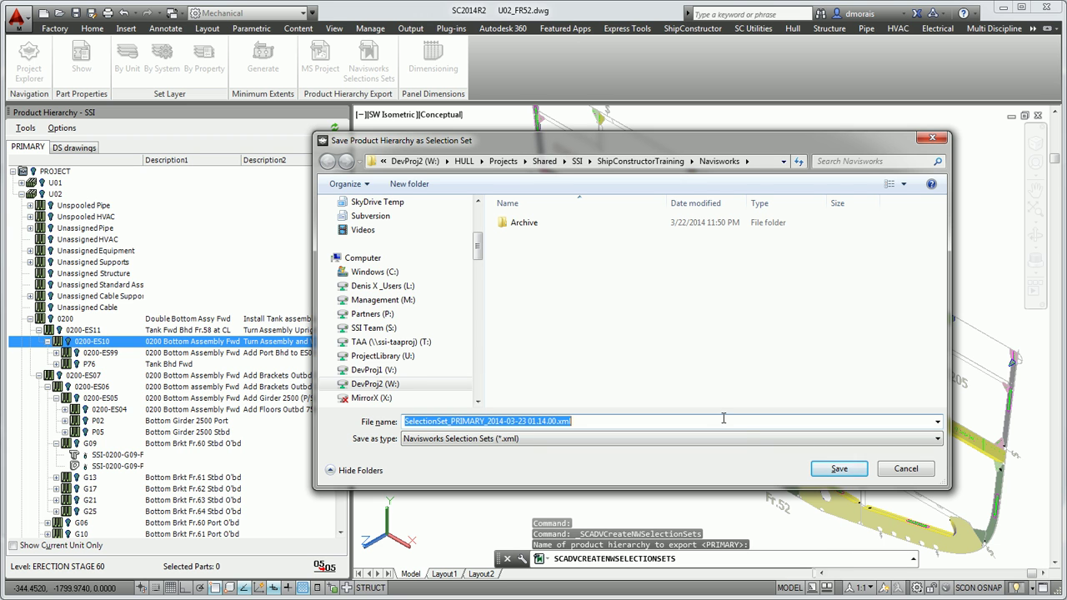
pyautogui.click(840, 470)
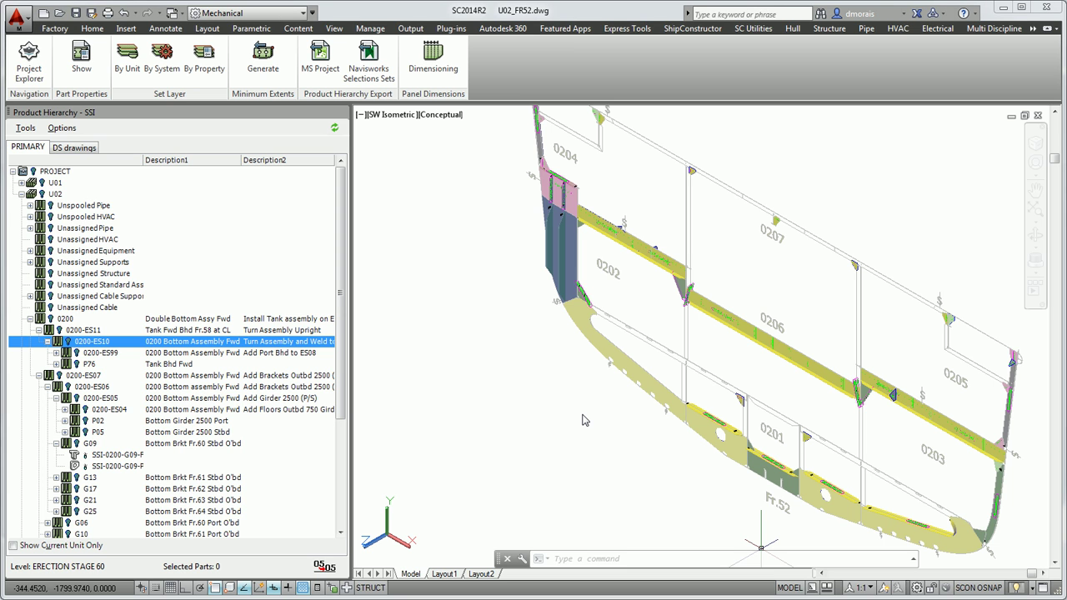
# Run SCADVCREATEMSPROJECTSCHEDULE from MS Project in the Product Hierarchy Export panel.
pyautogui.click(321, 56)
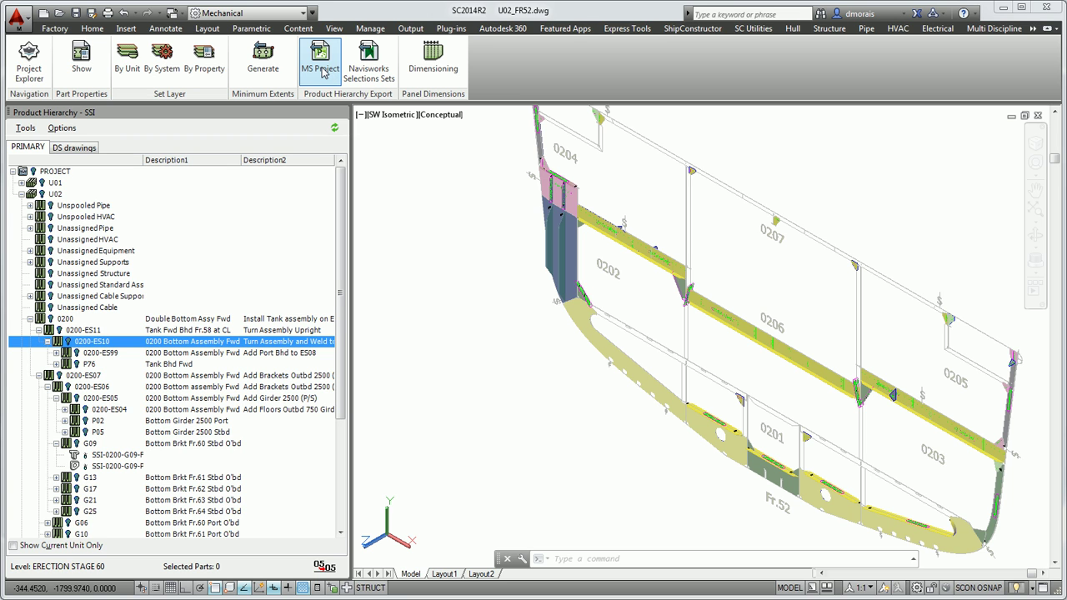
pyautogui.click(323, 73)
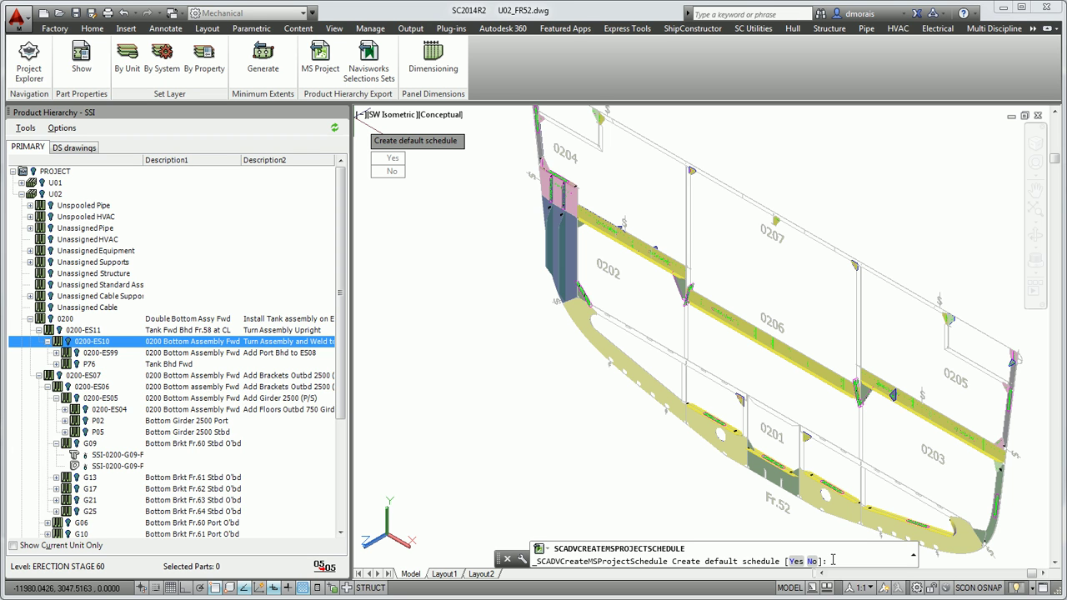
# Answer y for a default schedule, accept PRIMARY, and save ProductHierarchy_PRIMARY_2014-03-23 01.16.06.mpp.
pyautogui.write('y')
pyautogui.press('Return')
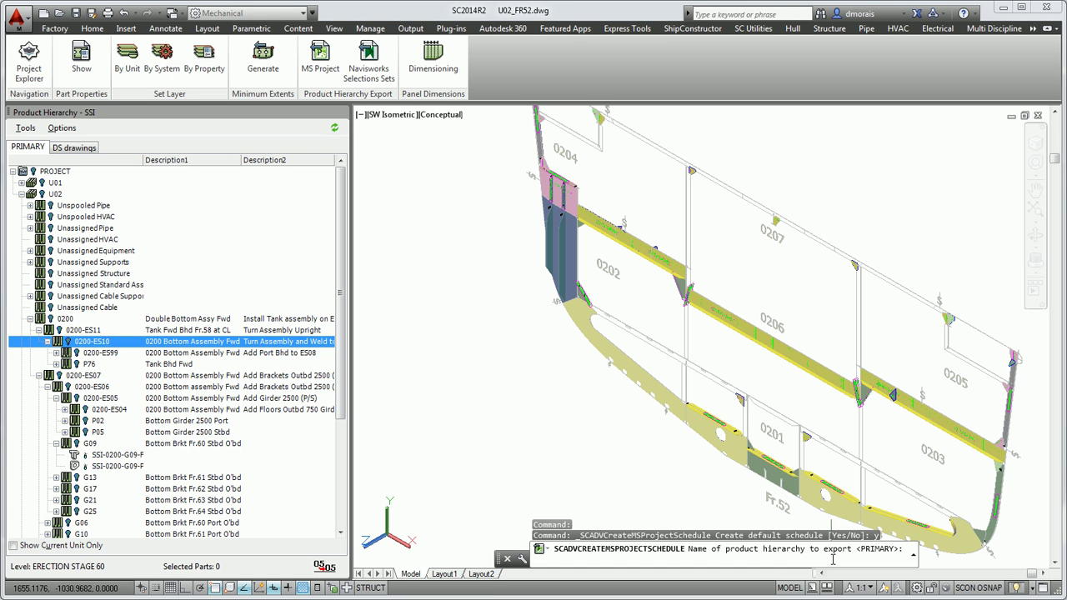
pyautogui.press('Return')
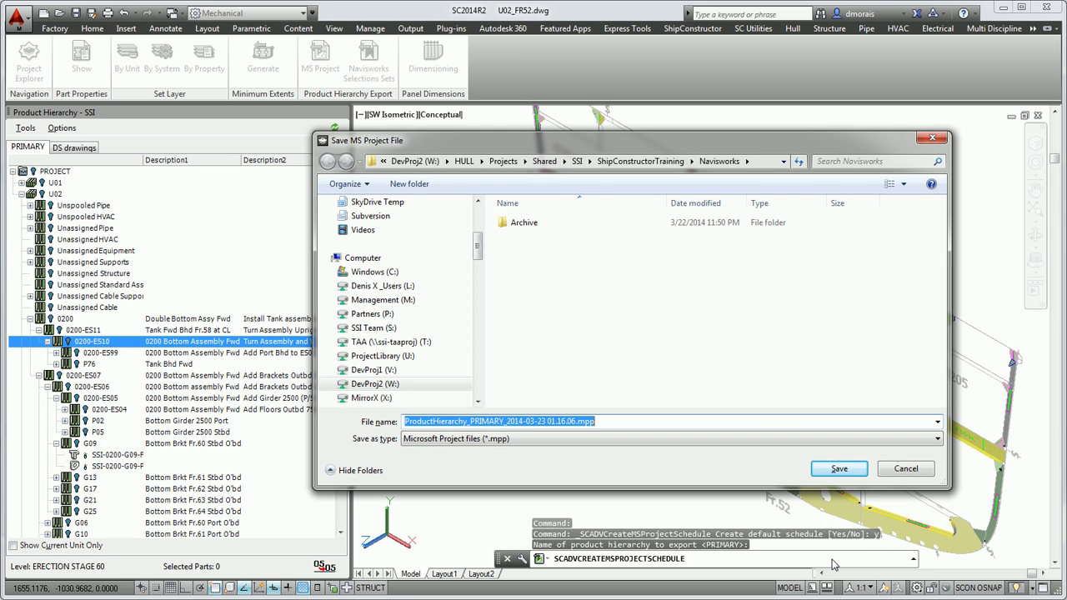
pyautogui.click(831, 470)
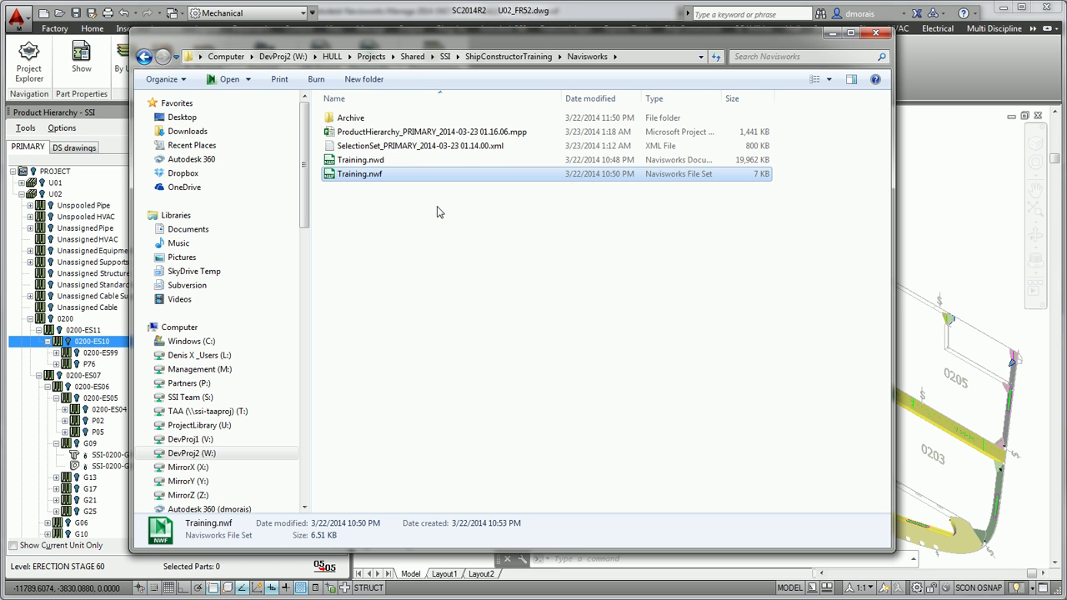
# Open ProductHierarchy_PRIMARY_2014-03-23 01.16.06.mpp from the Navisworks folder in Project Professional.
pyautogui.click(476, 148)
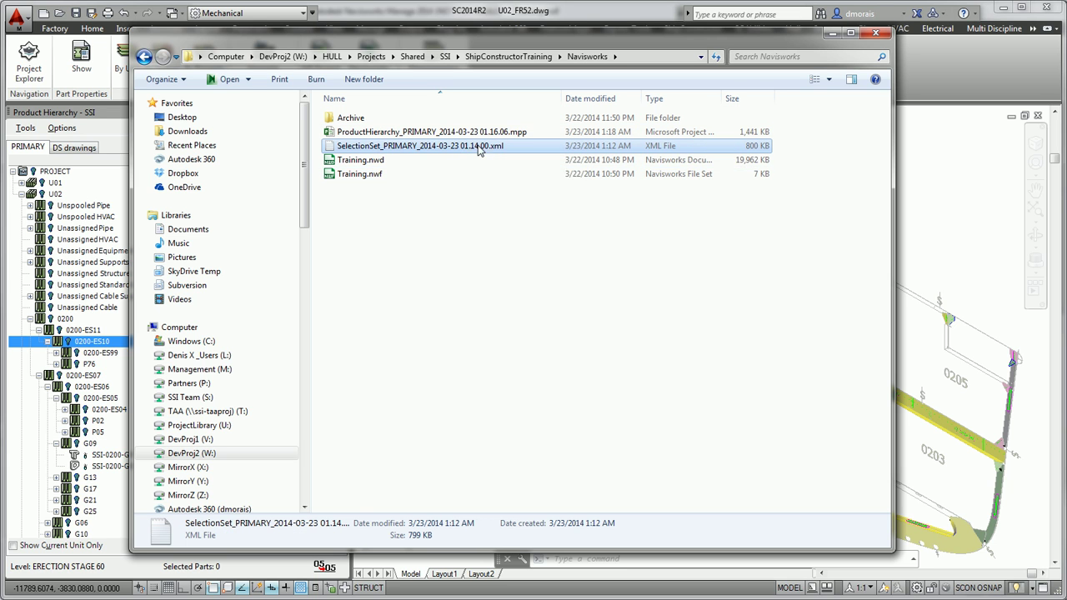
pyautogui.click(399, 135)
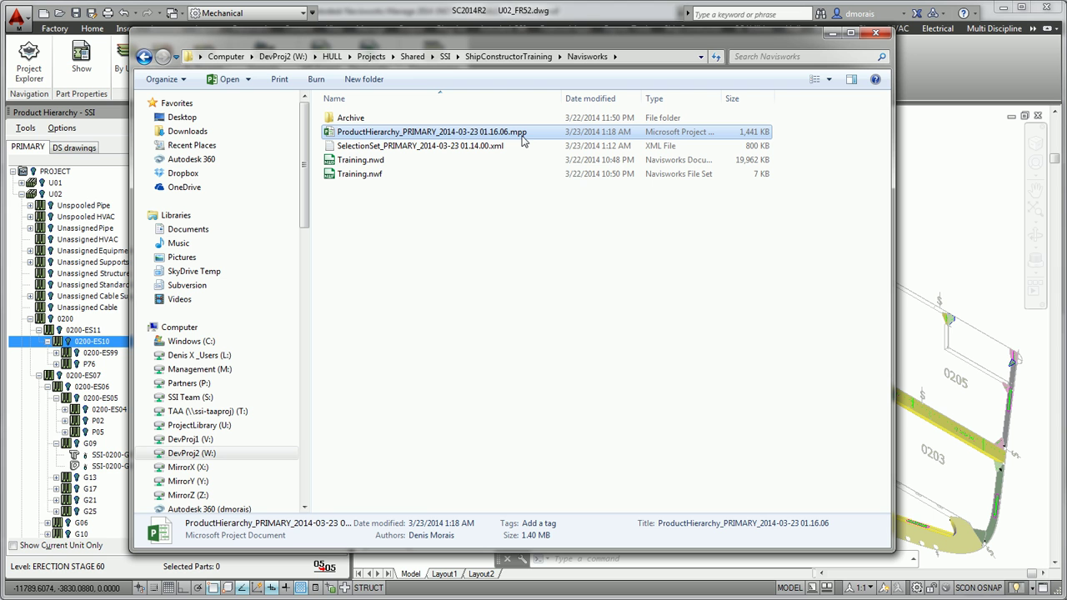
pyautogui.doubleClick(467, 134)
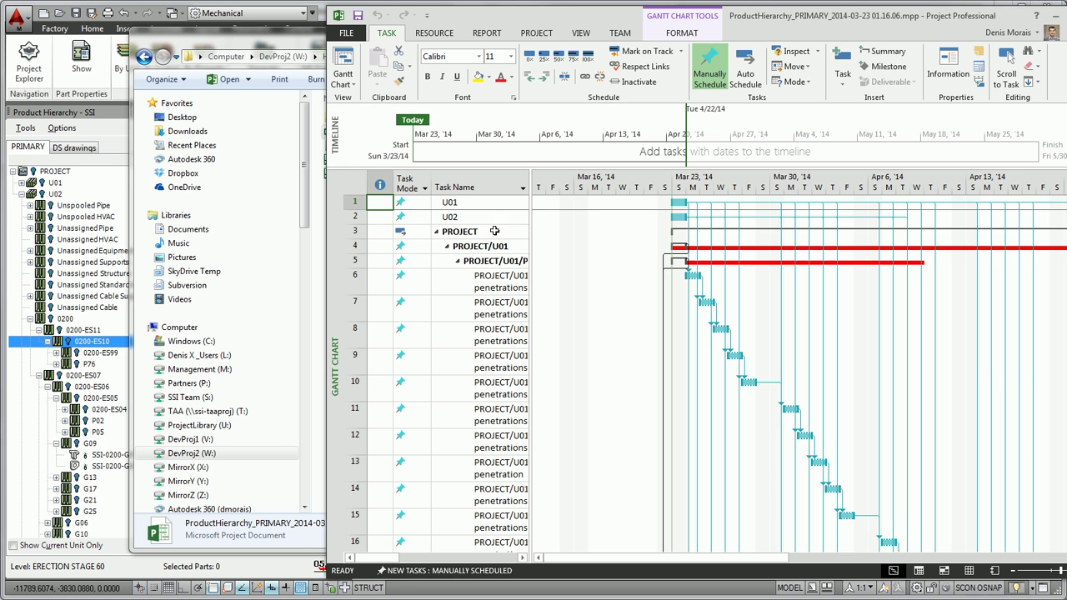
# Collapse PROJECT/U01 and widen the Duration, Start and Task Name columns, comparing with the hull model.
pyautogui.moveTo(530, 183); pyautogui.dragTo(597, 183)
pyautogui.click(456, 261)
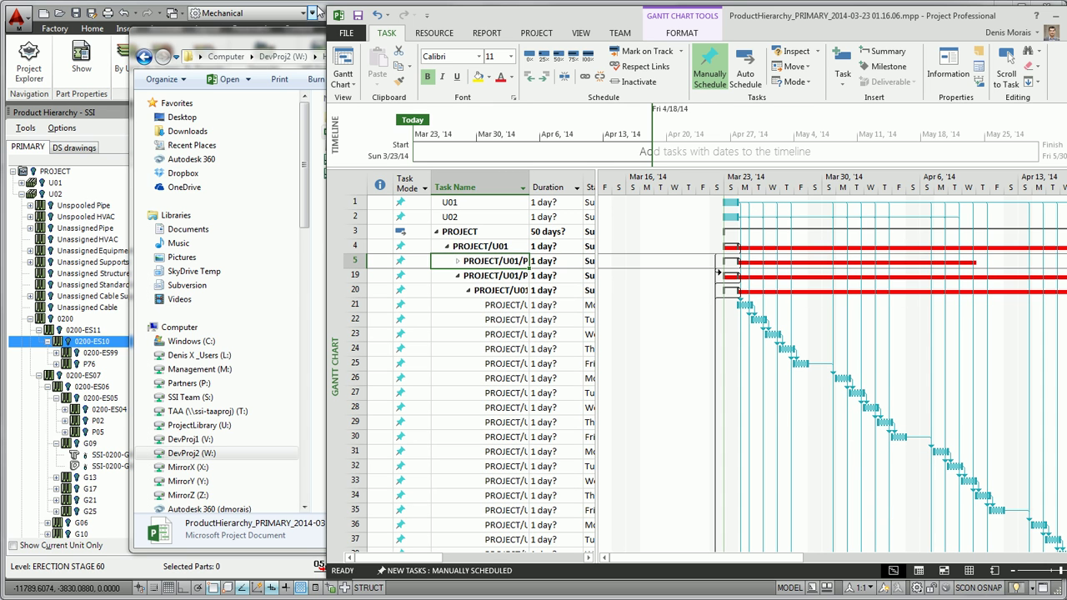
pyautogui.click(97, 259)
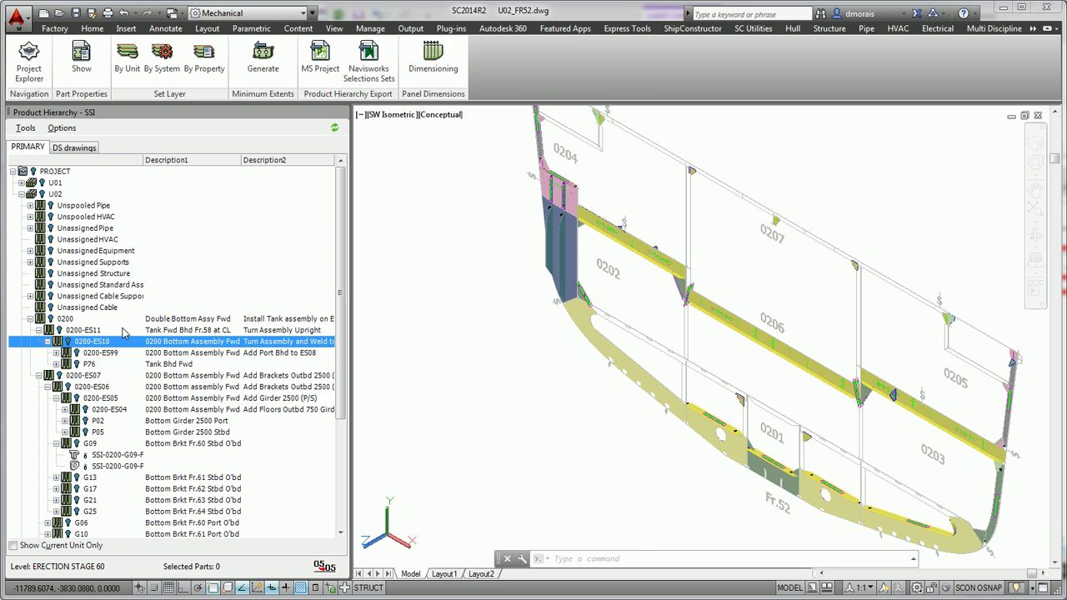
pyautogui.hotkey('alt', 'Tab')
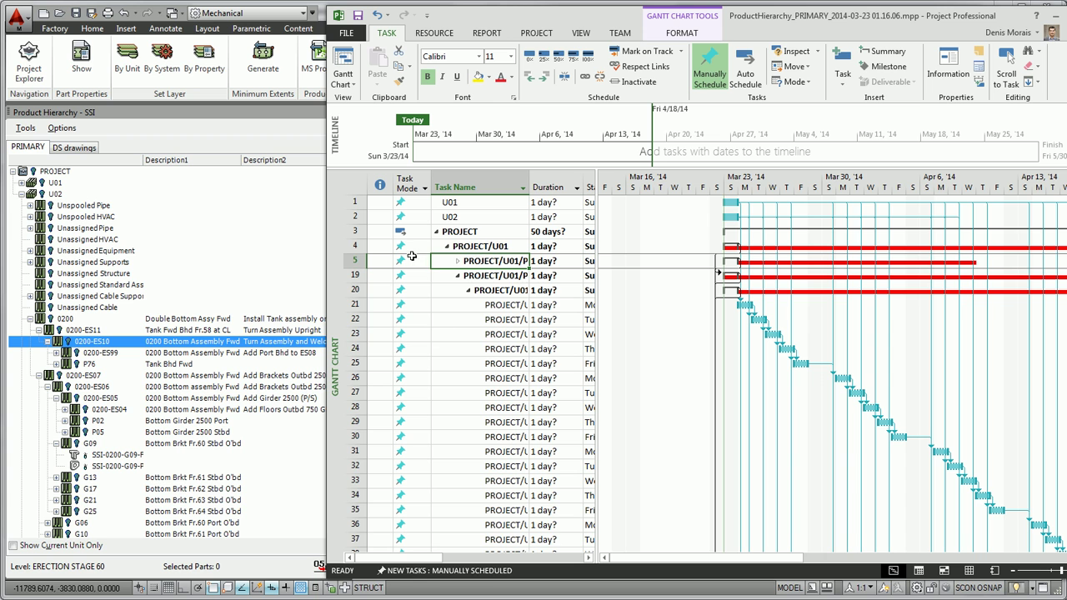
pyautogui.click(447, 247)
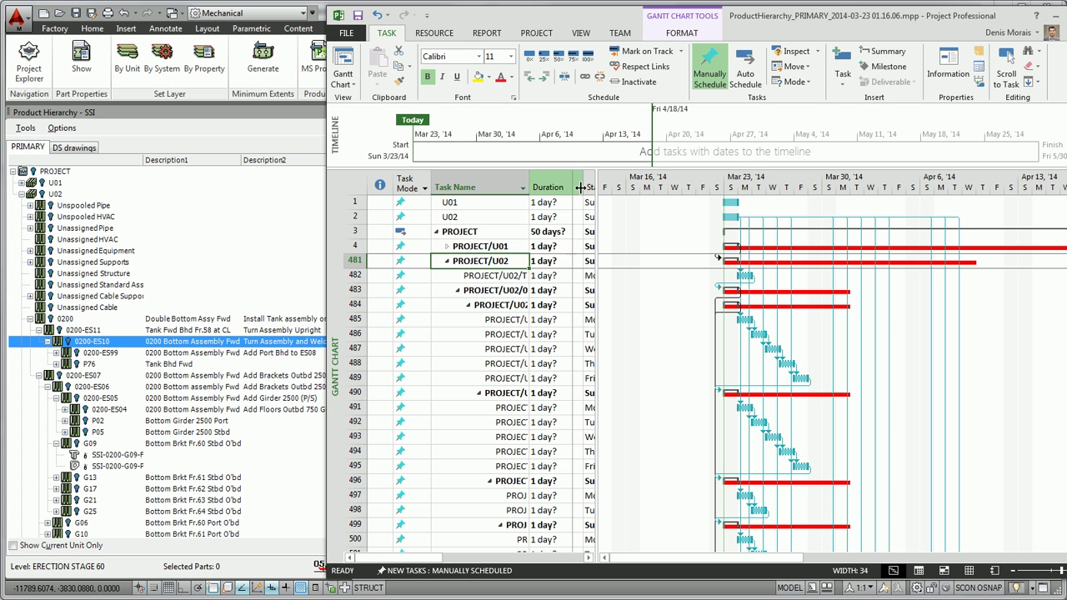
pyautogui.moveTo(597, 187); pyautogui.dragTo(697, 189)
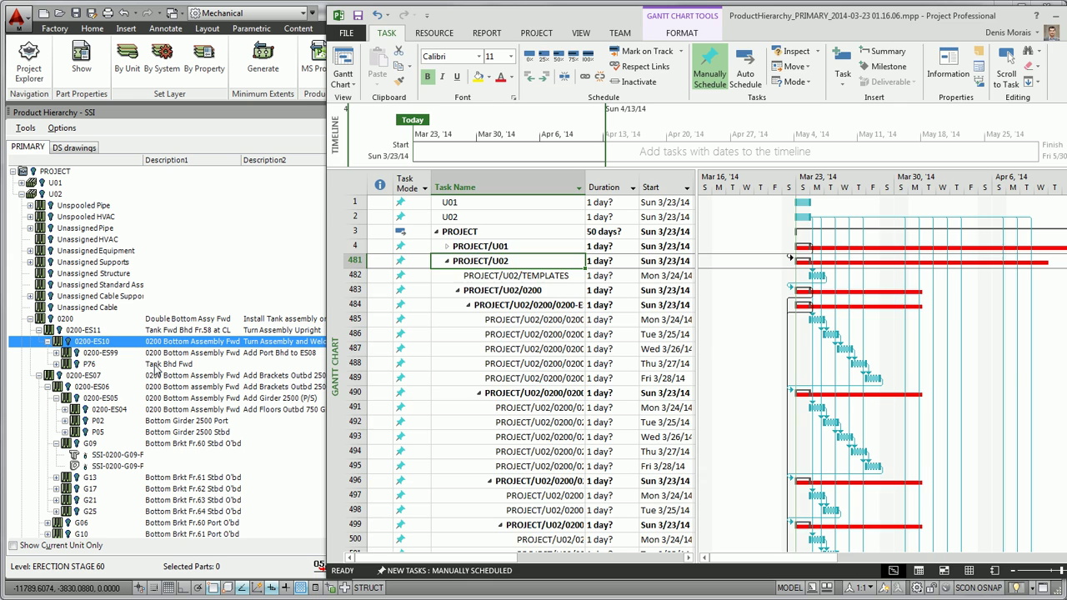
pyautogui.click(107, 350)
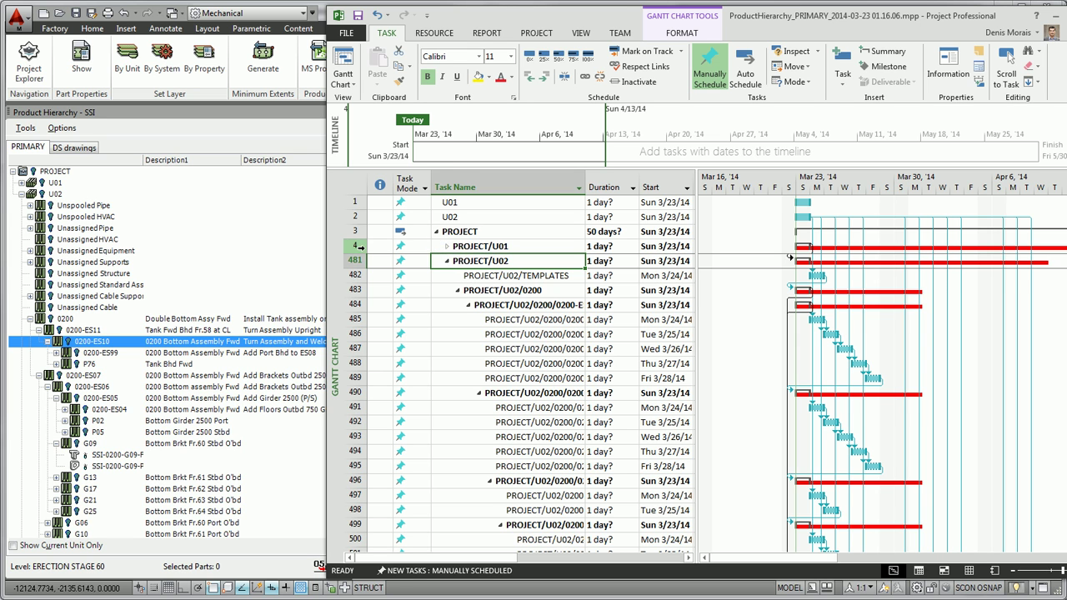
# Delete the PROJECT/U01 summary row with its subtasks, confirming in the Planning Wizard.
pyautogui.click(357, 246)
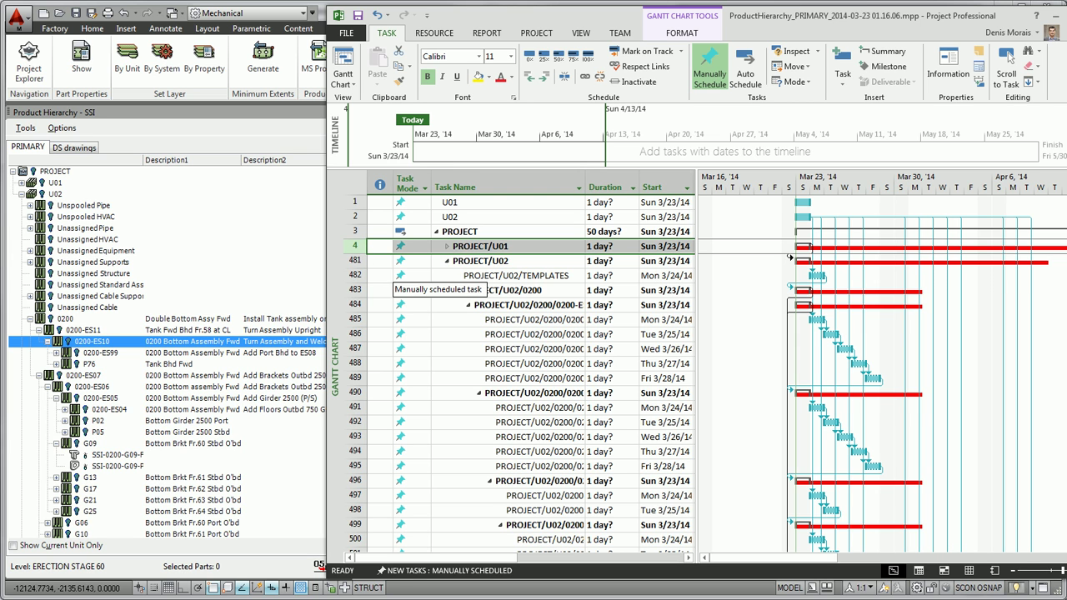
pyautogui.press('Delete')
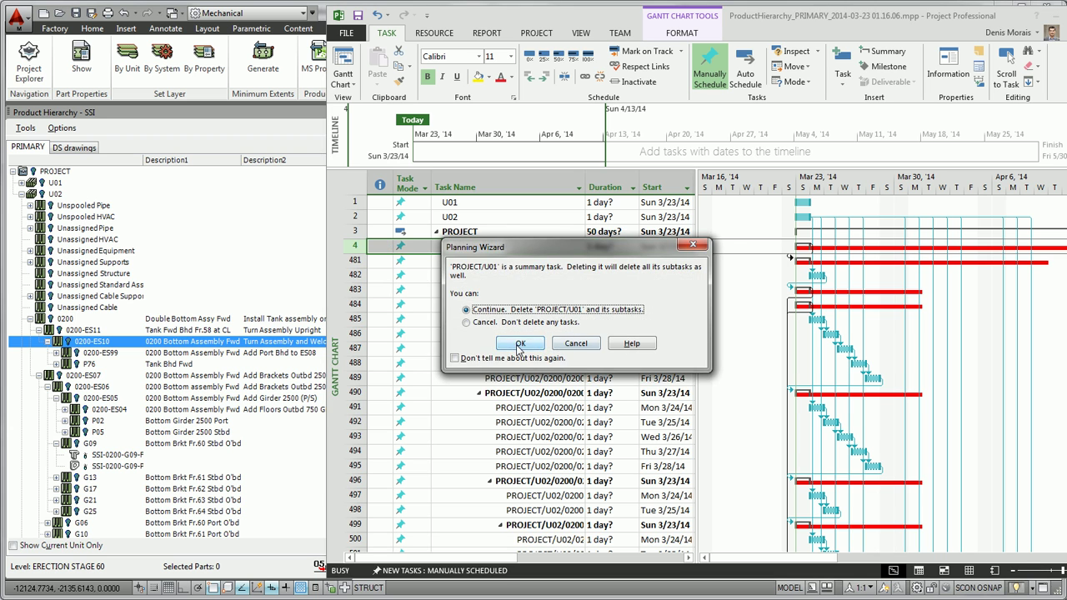
pyautogui.click(518, 346)
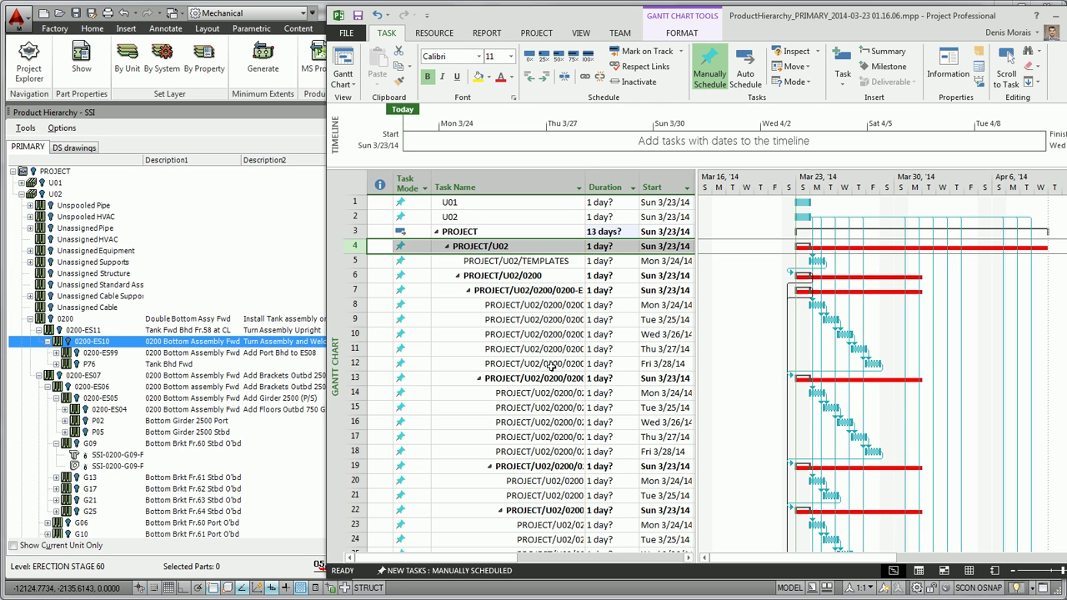
# Set the whole Task Mode column to Auto Schedule, then save and close Microsoft Project.
pyautogui.click(409, 180)
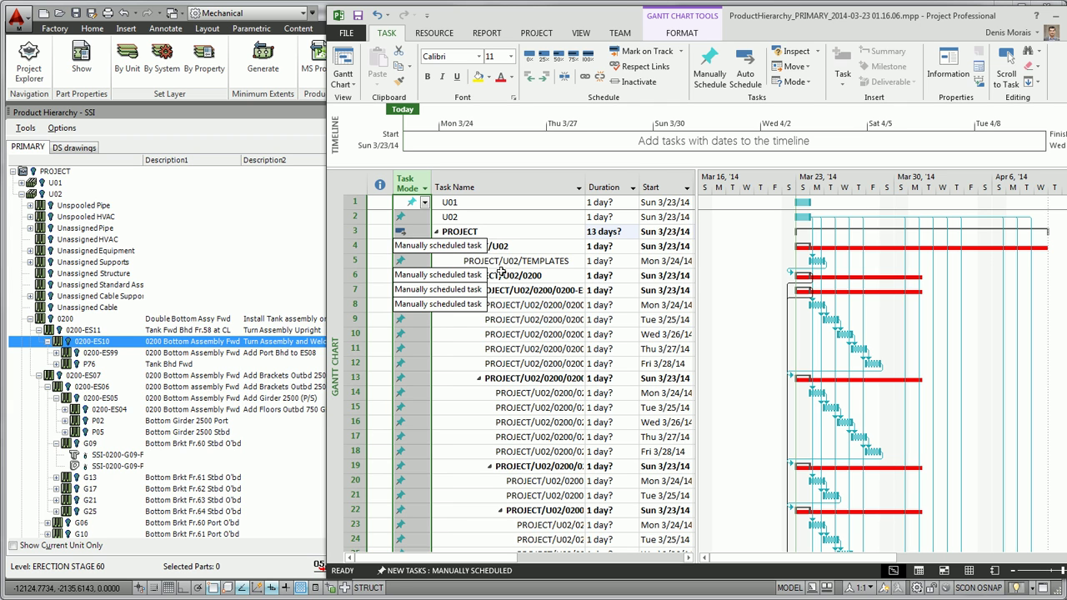
pyautogui.click(745, 80)
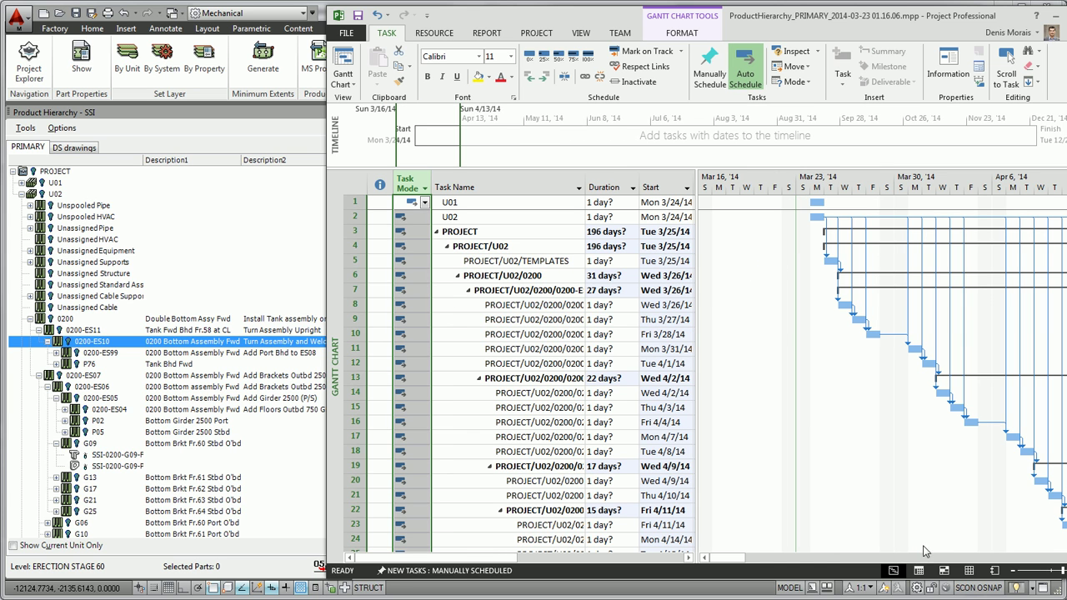
pyautogui.moveTo(731, 559)
pyautogui.mouseDown()
pyautogui.moveTo(753, 565)
pyautogui.moveTo(730, 560)
pyautogui.mouseUp()
pyautogui.click(357, 15)
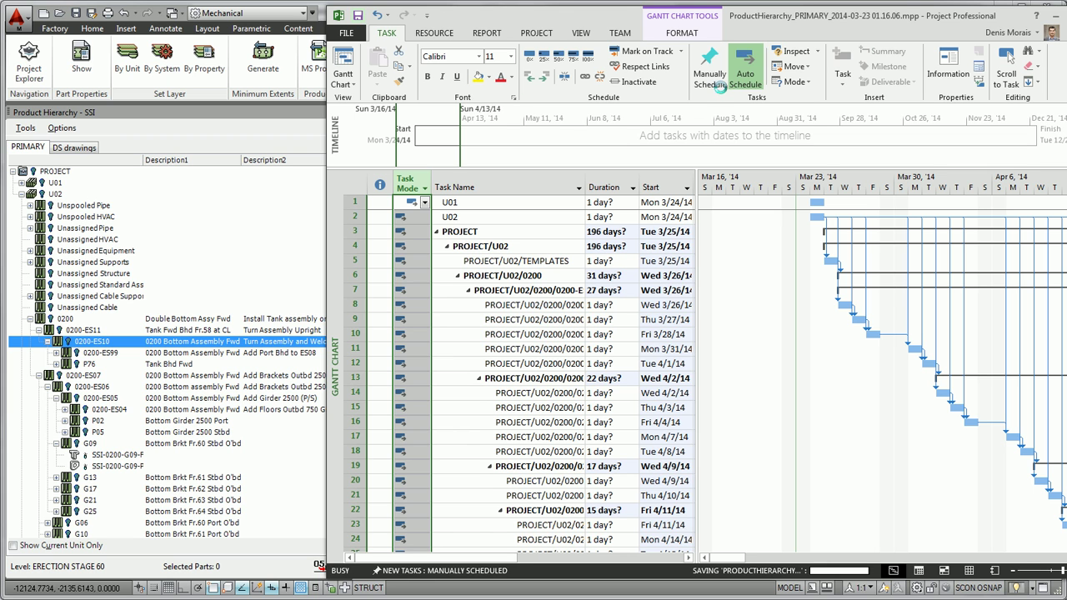
pyautogui.hotkey('alt', 'F4')
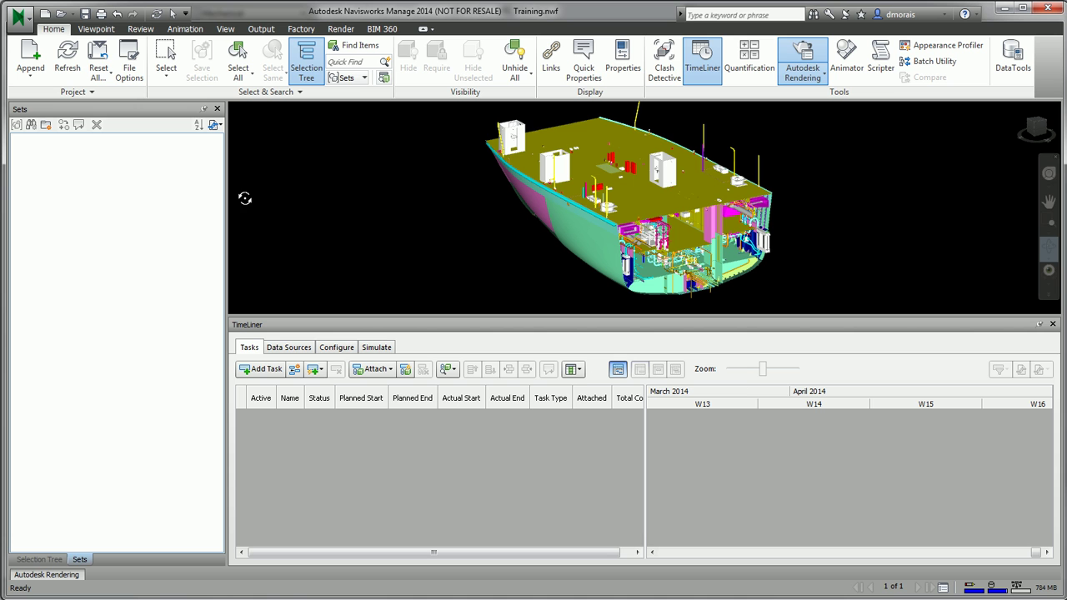
# Import the SelectionSet XML through Import Search Sets, then show TimeLiner's Data Sources tab.
pyautogui.click(215, 125)
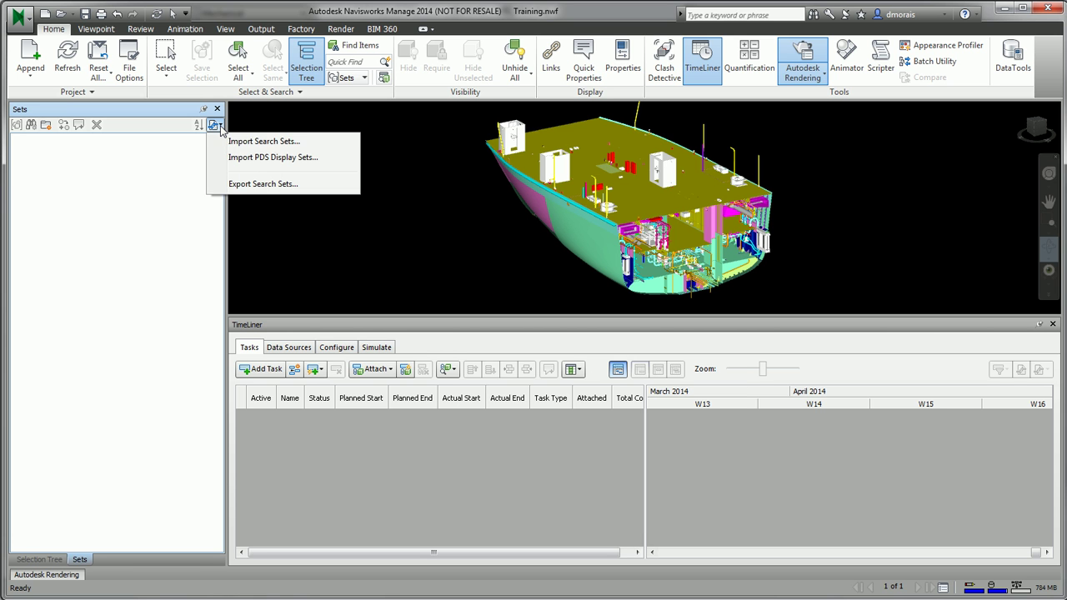
pyautogui.click(239, 143)
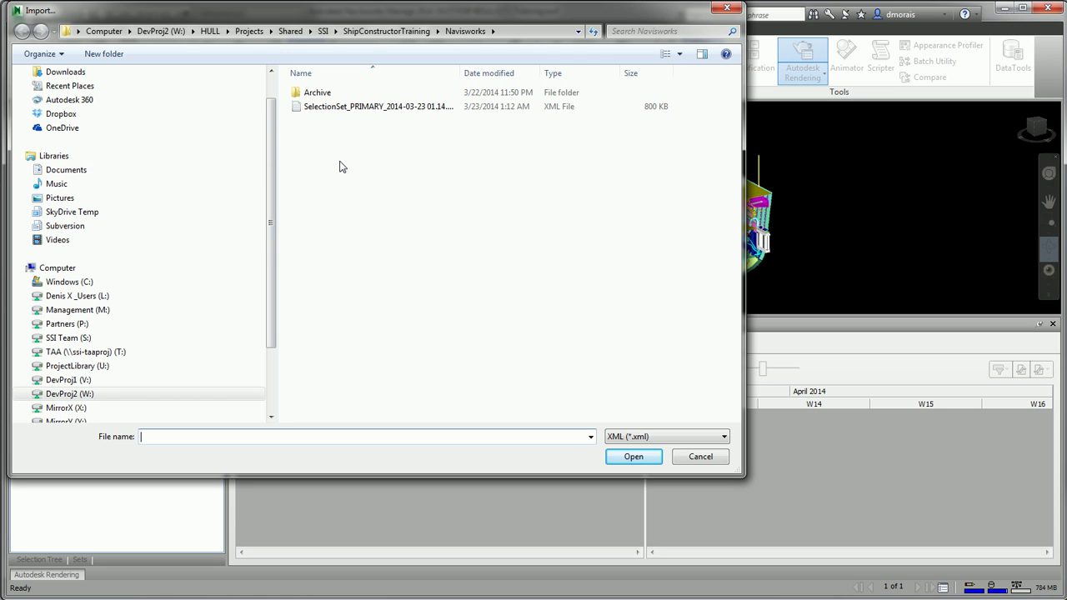
pyautogui.click(340, 109)
pyautogui.click(633, 457)
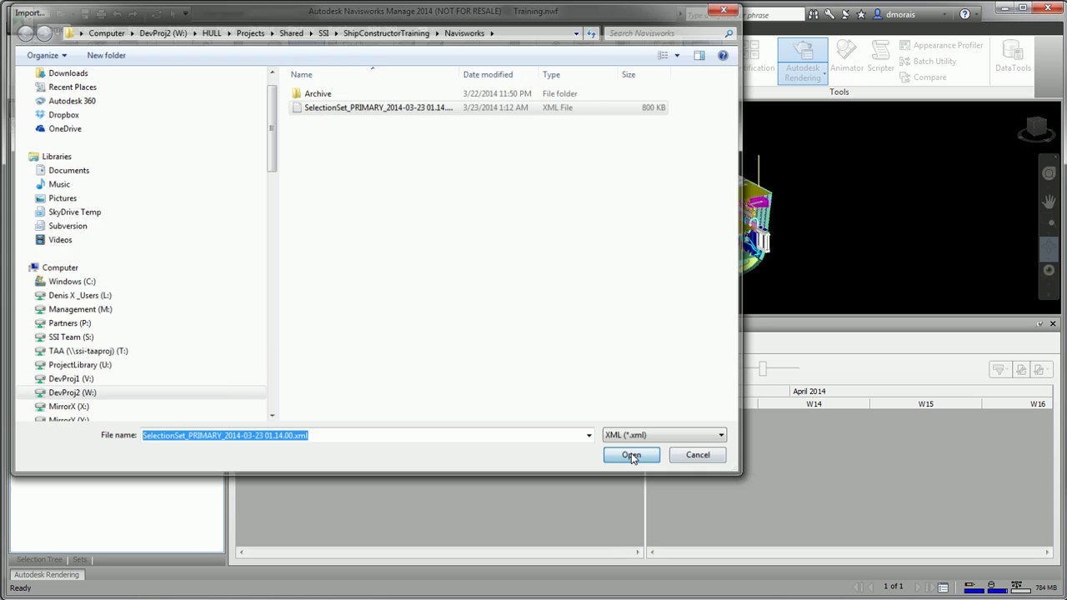
pyautogui.click(630, 455)
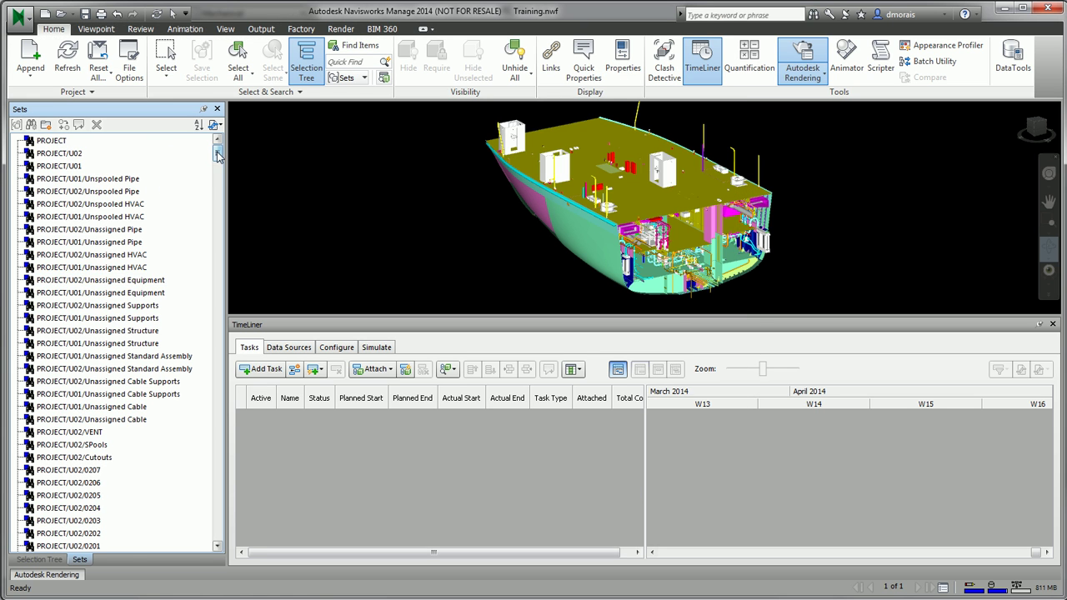
pyautogui.moveTo(218, 156)
pyautogui.mouseDown()
pyautogui.moveTo(211, 344)
pyautogui.moveTo(218, 150)
pyautogui.mouseUp()
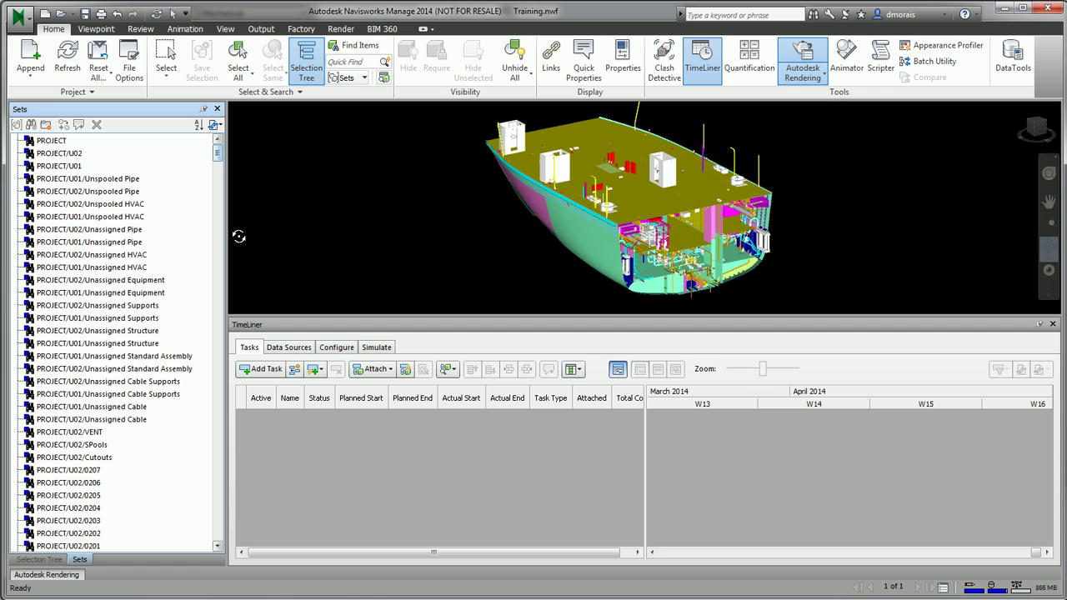
pyautogui.click(303, 352)
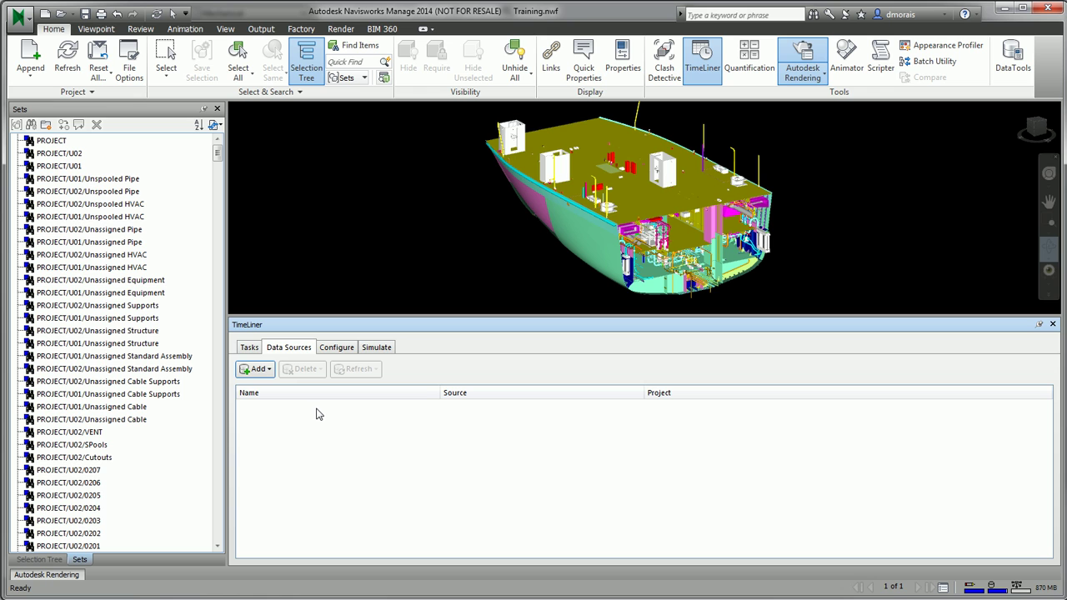
# Add a Microsoft Project 2007-2013 source from ProductHierarchy_PRIMARY_2014-03-23 01.16.06.mpp with default field mapping.
pyautogui.click(256, 369)
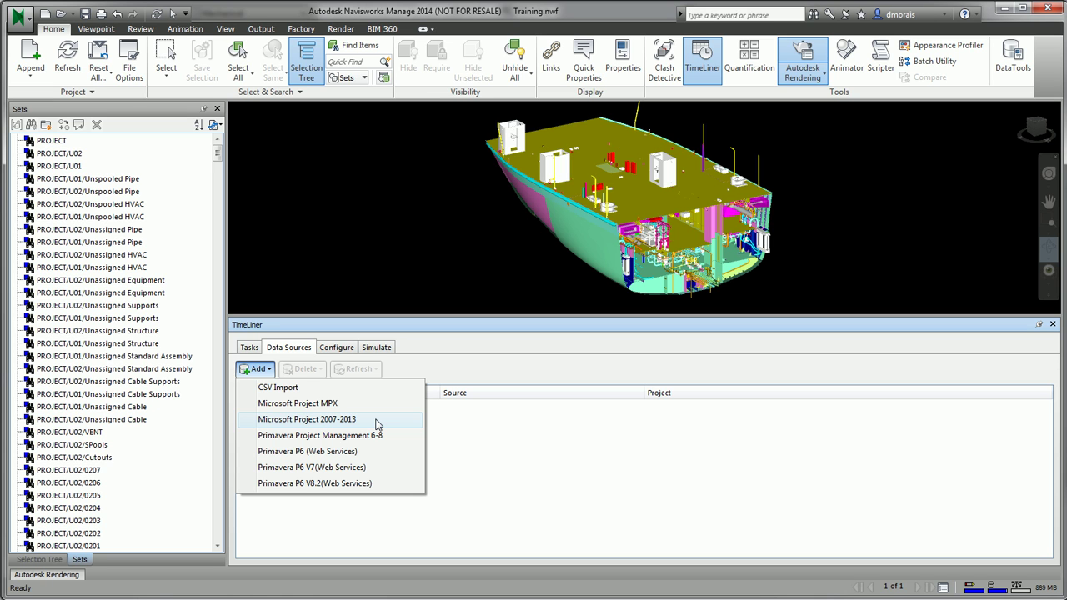
pyautogui.click(364, 419)
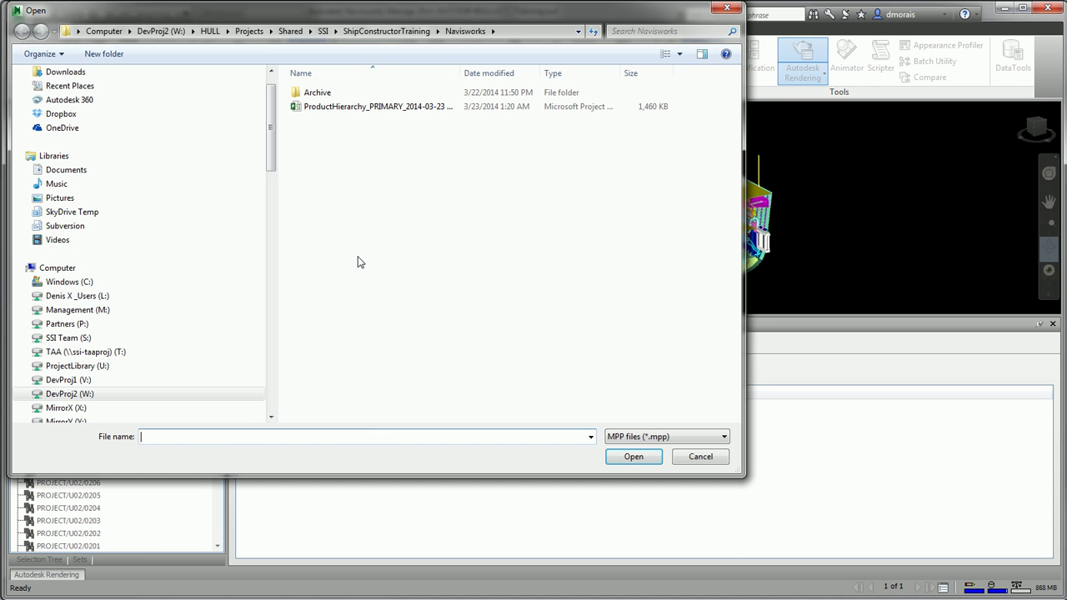
pyautogui.doubleClick(359, 106)
pyautogui.click(550, 431)
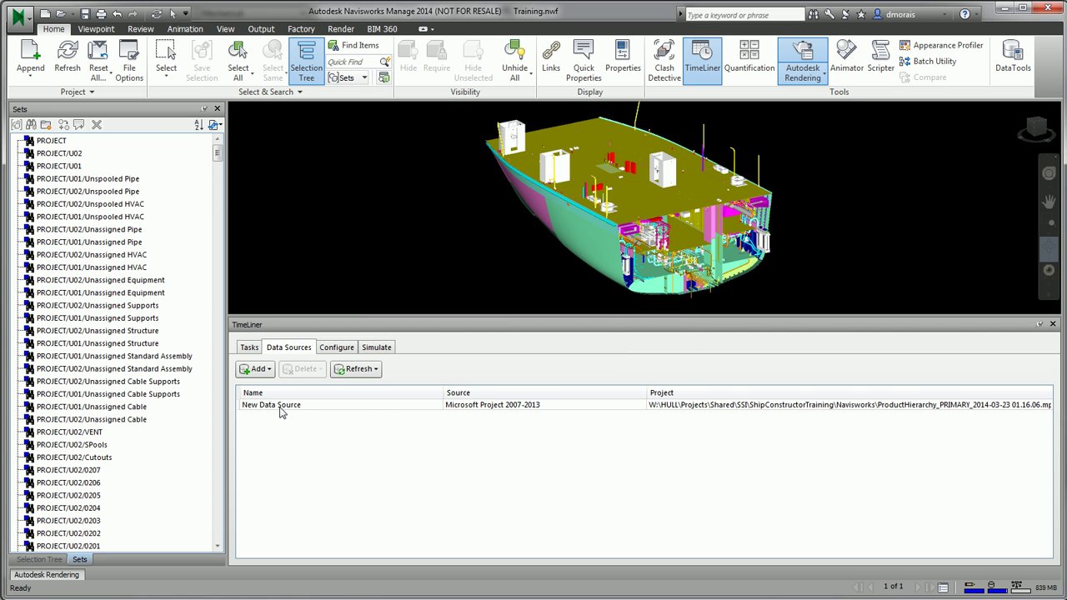
# Rebuild the task hierarchy from New Data Source on the Data Sources tab.
pyautogui.click(249, 347)
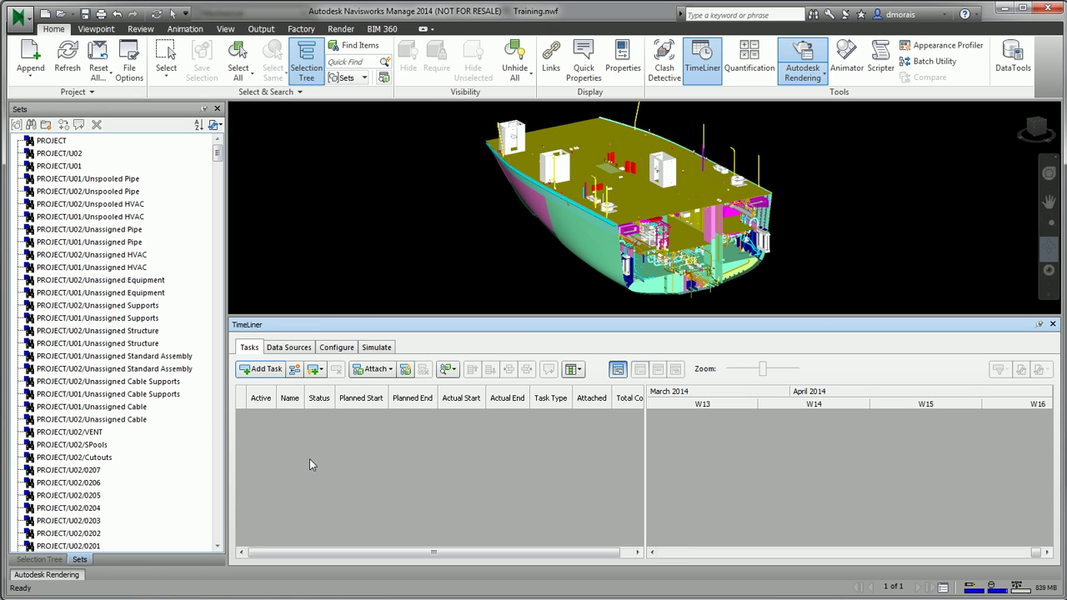
pyautogui.click(289, 349)
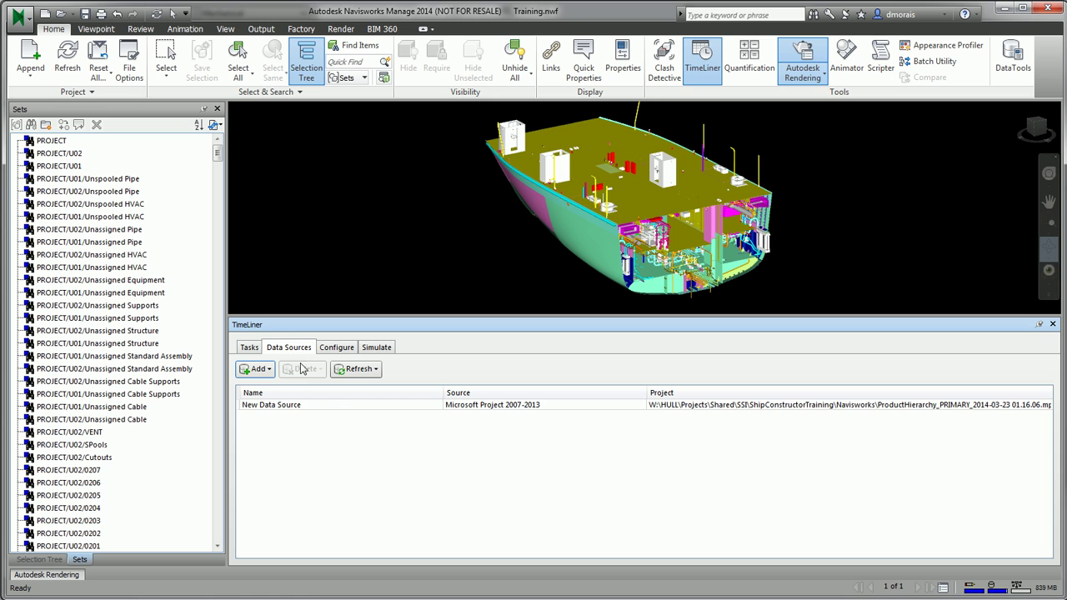
pyautogui.rightClick(308, 407)
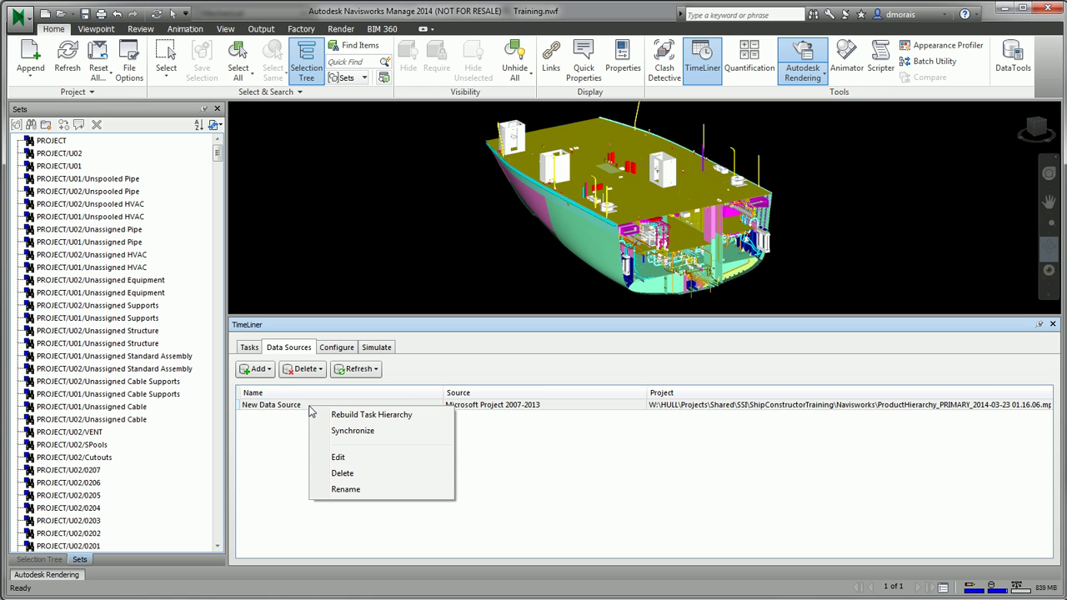
pyautogui.click(381, 417)
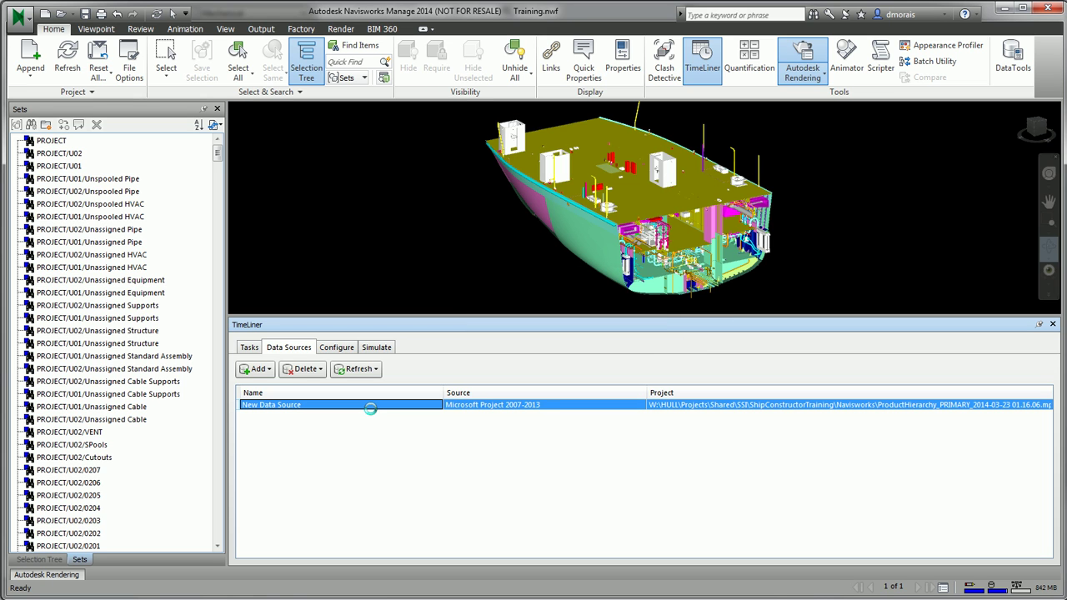
# Show the Tasks list with the imported schedule from its New Data Source (Root) row.
pyautogui.click(253, 350)
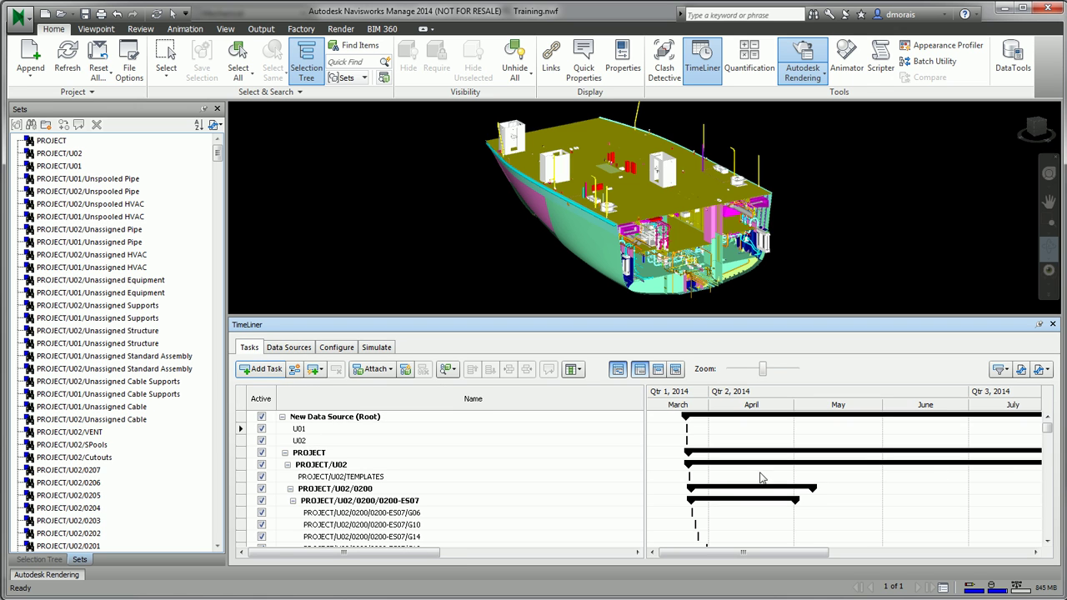
pyautogui.moveTo(1047, 428); pyautogui.dragTo(1048, 457)
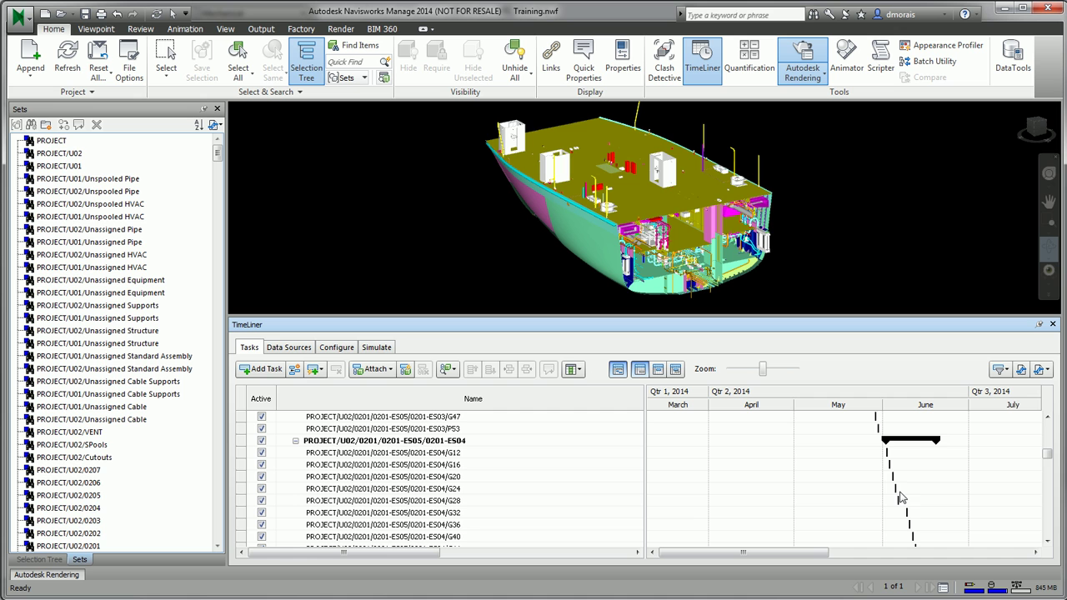
pyautogui.click(1048, 417)
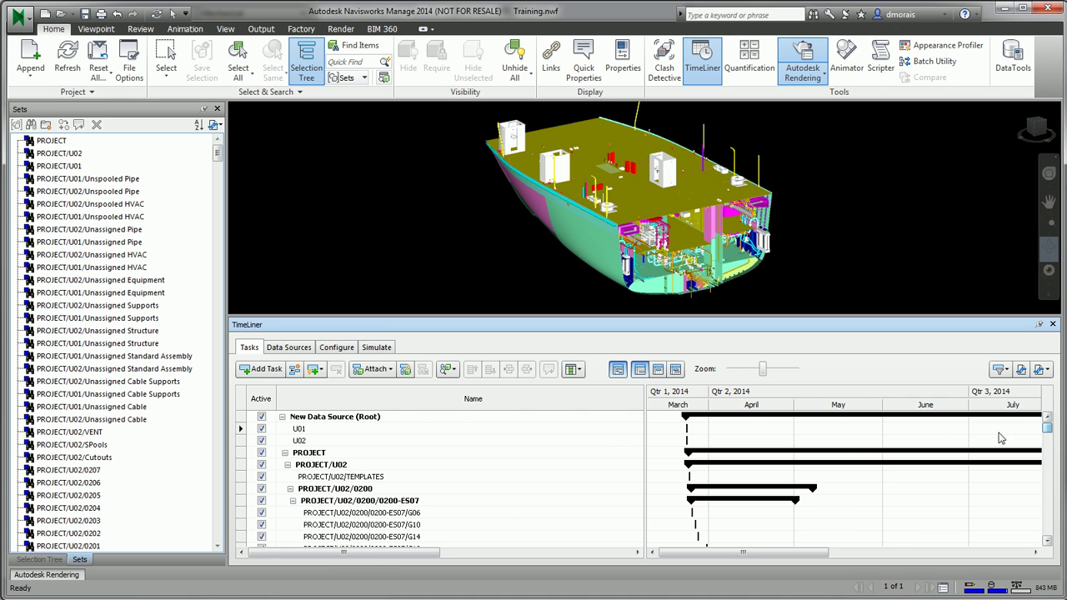
pyautogui.moveTo(366, 556); pyautogui.dragTo(592, 557)
# Set the root task's Task Type to Construct.
pyautogui.click(540, 415)
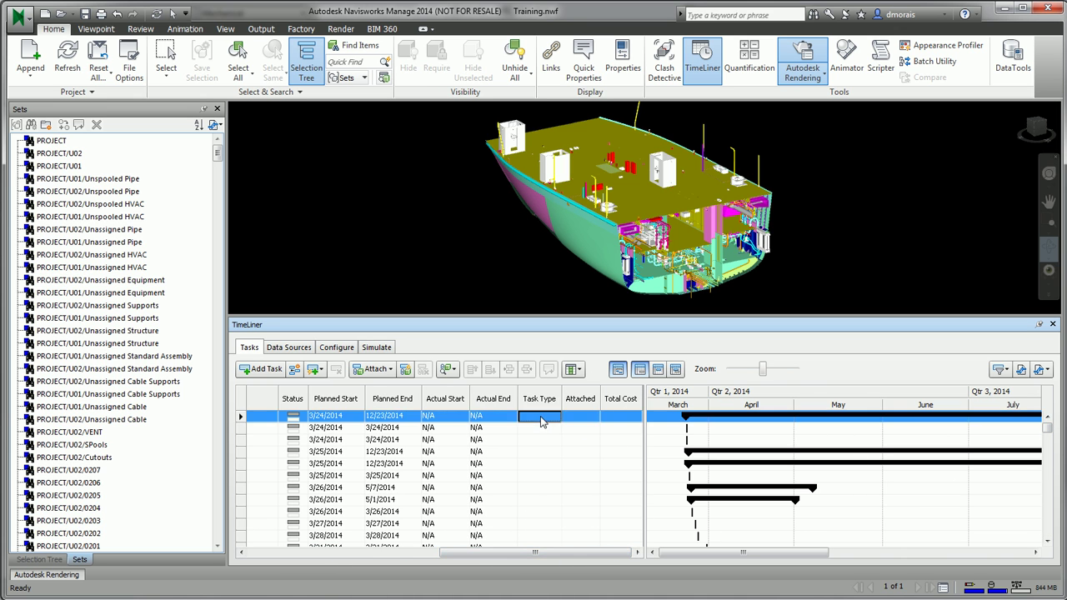
pyautogui.click(555, 417)
pyautogui.click(551, 441)
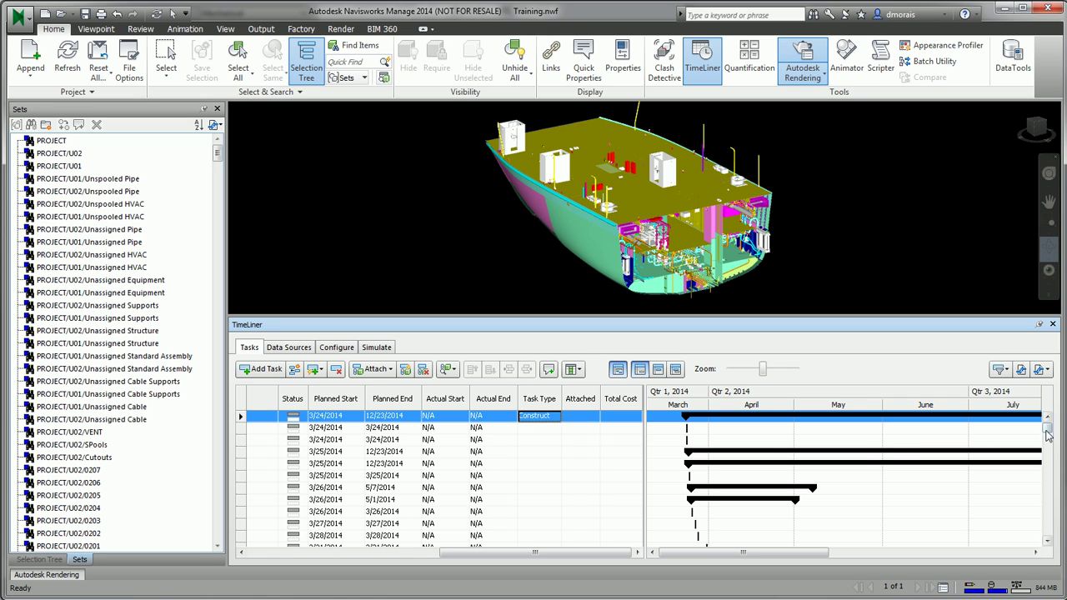
# Select all tasks down to the last row and Fill Down Construct from the root.
pyautogui.moveTo(1047, 428); pyautogui.dragTo(1048, 533)
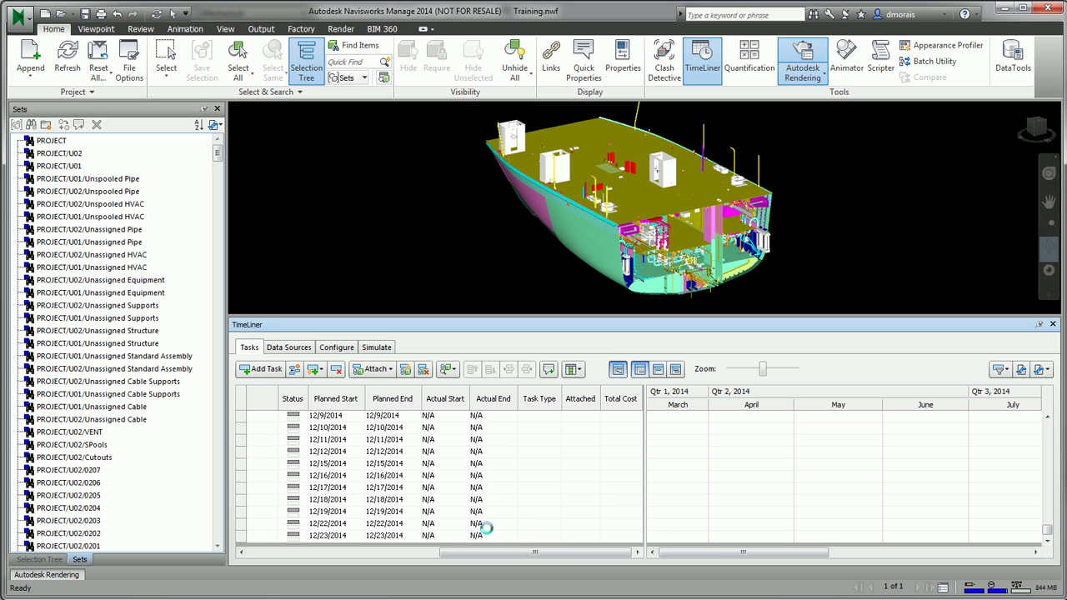
pyautogui.keyDown('shift'); pyautogui.click(539, 536); pyautogui.keyUp('shift')
pyautogui.moveTo(1047, 534); pyautogui.dragTo(1047, 425)
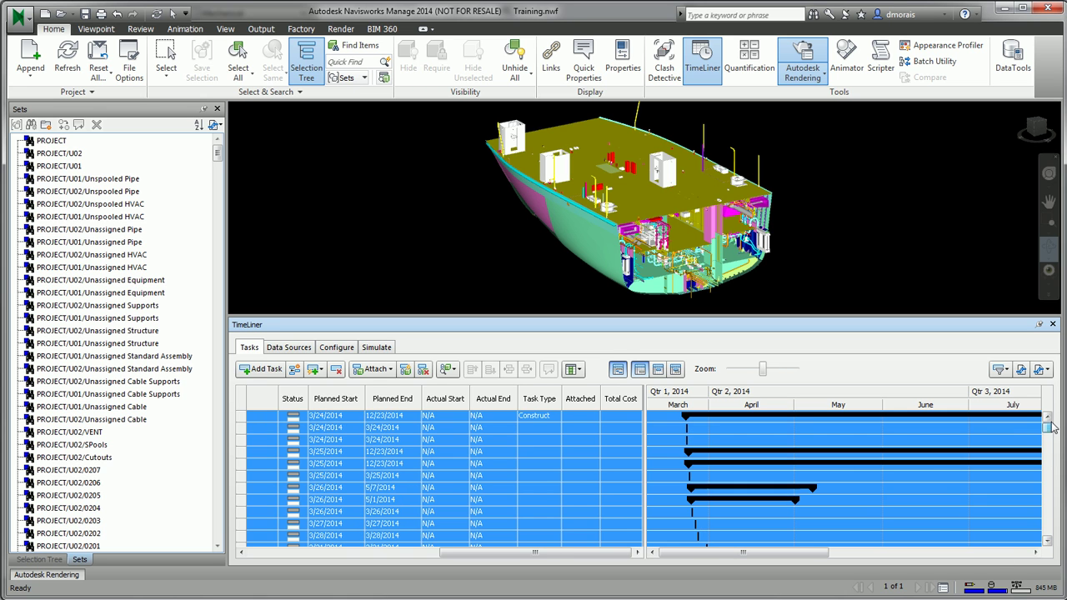
pyautogui.rightClick(538, 419)
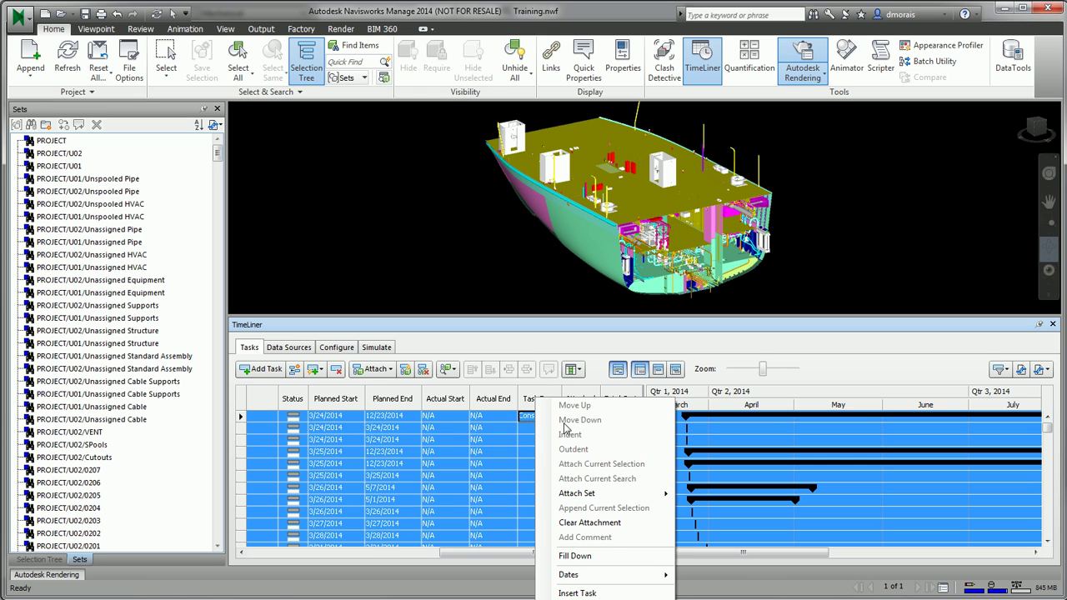
pyautogui.click(613, 558)
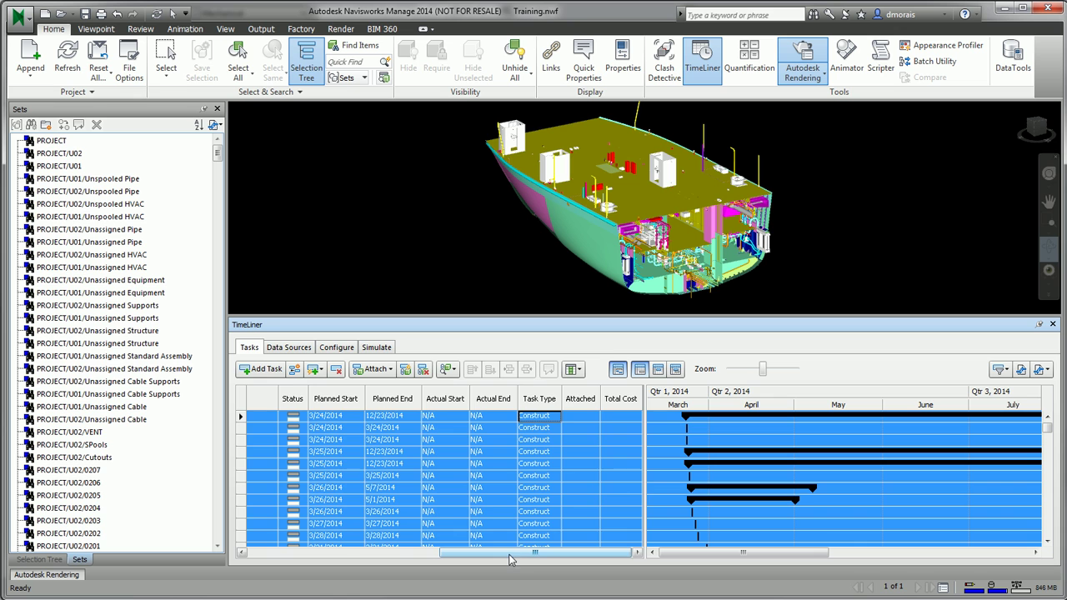
# Apply the Auto-Attach rule 'Map Tasks to Selection Sets with the same name'.
pyautogui.moveTo(510, 559); pyautogui.dragTo(313, 559)
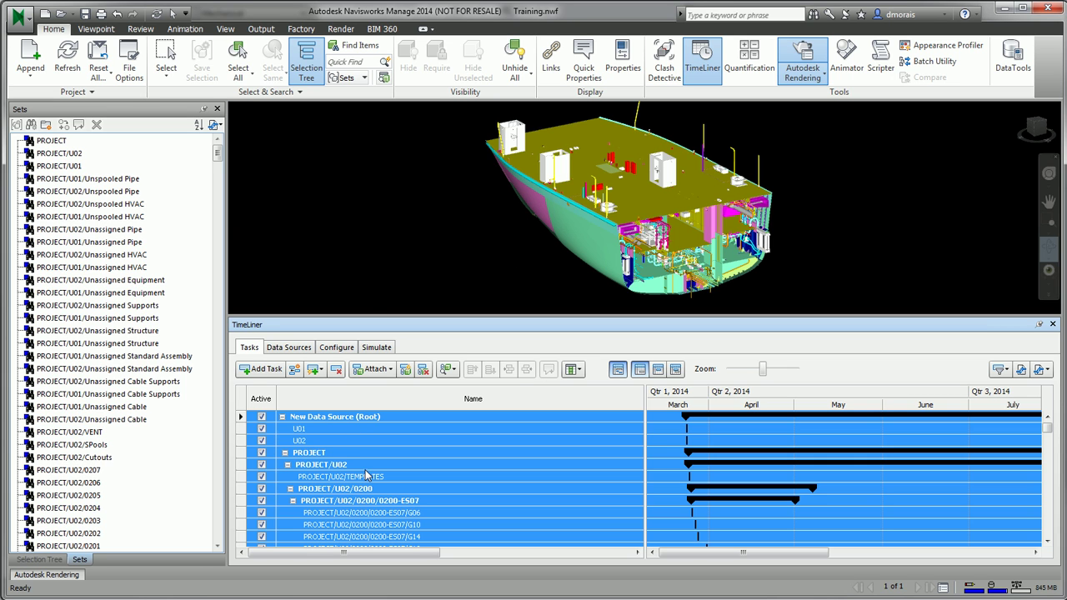
pyautogui.click(405, 373)
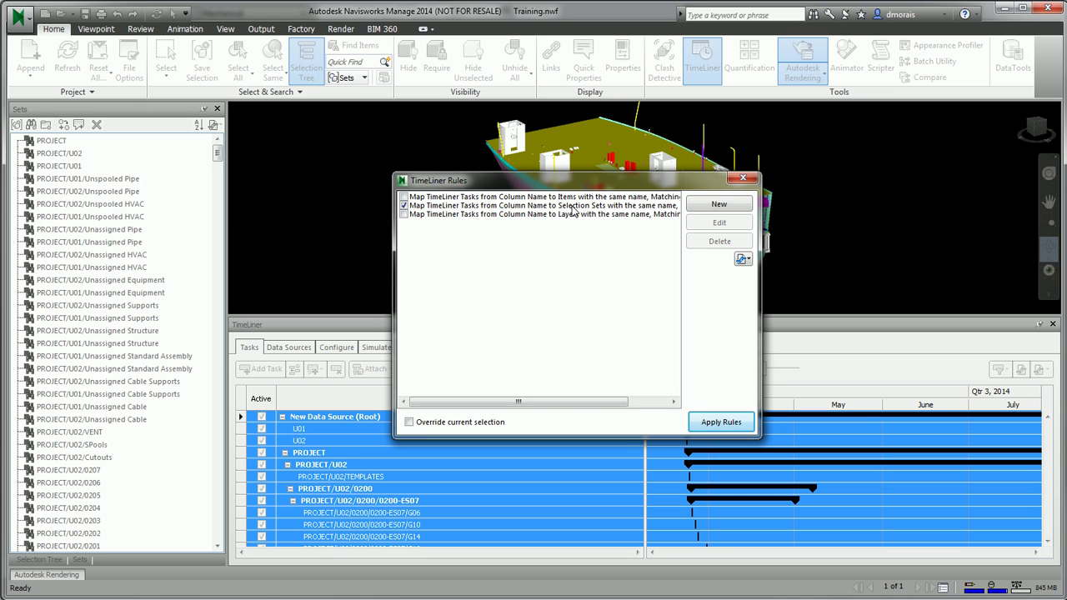
pyautogui.click(725, 423)
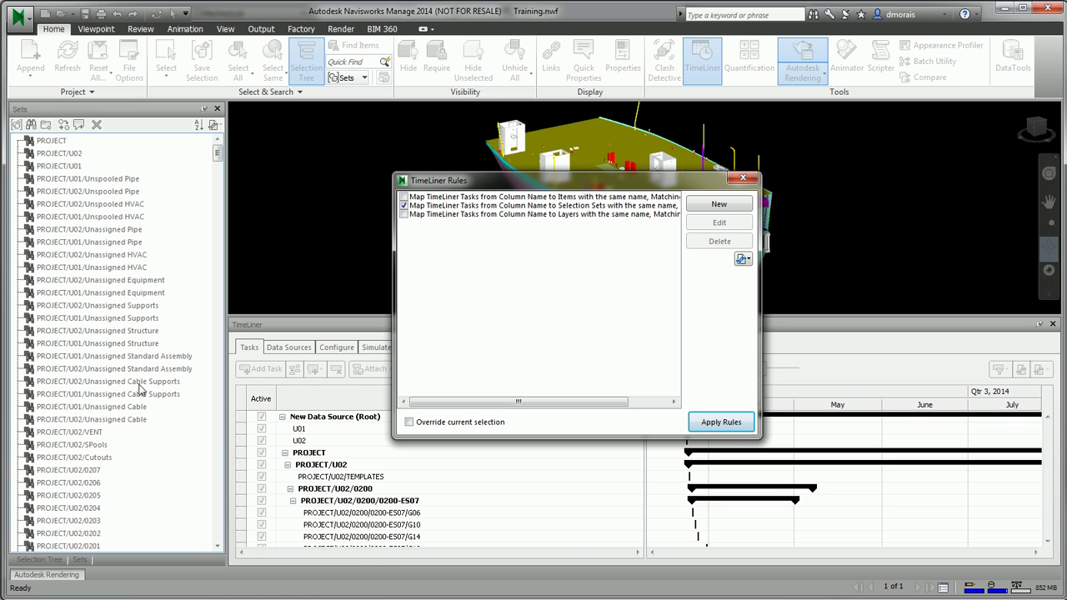
pyautogui.click(744, 179)
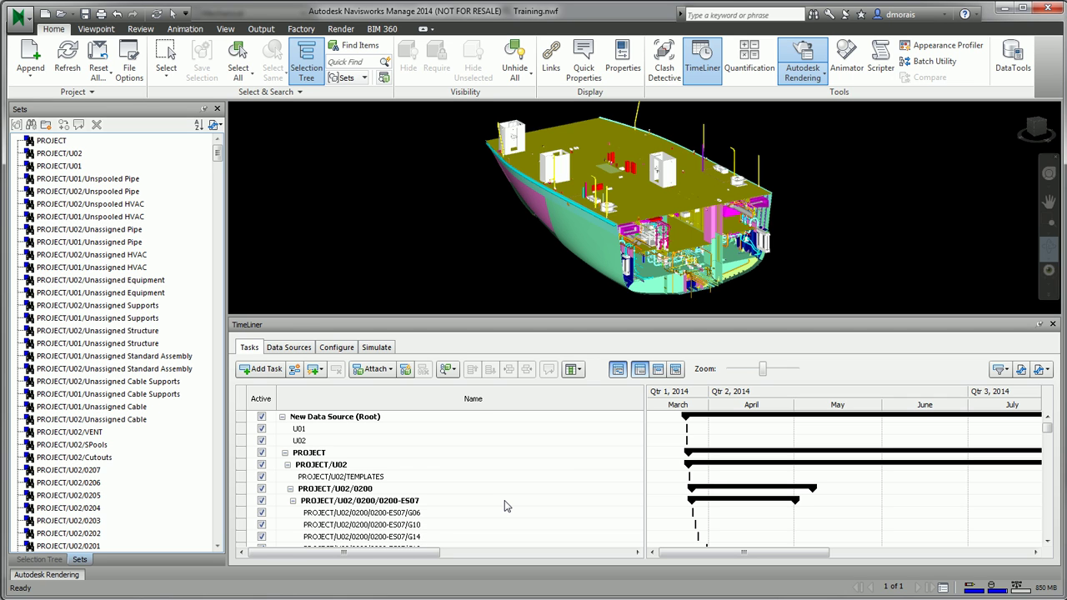
# Review the Configure tab, then play the Simulate timeline and pause at 4/29/2014 (Day 37).
pyautogui.click(337, 348)
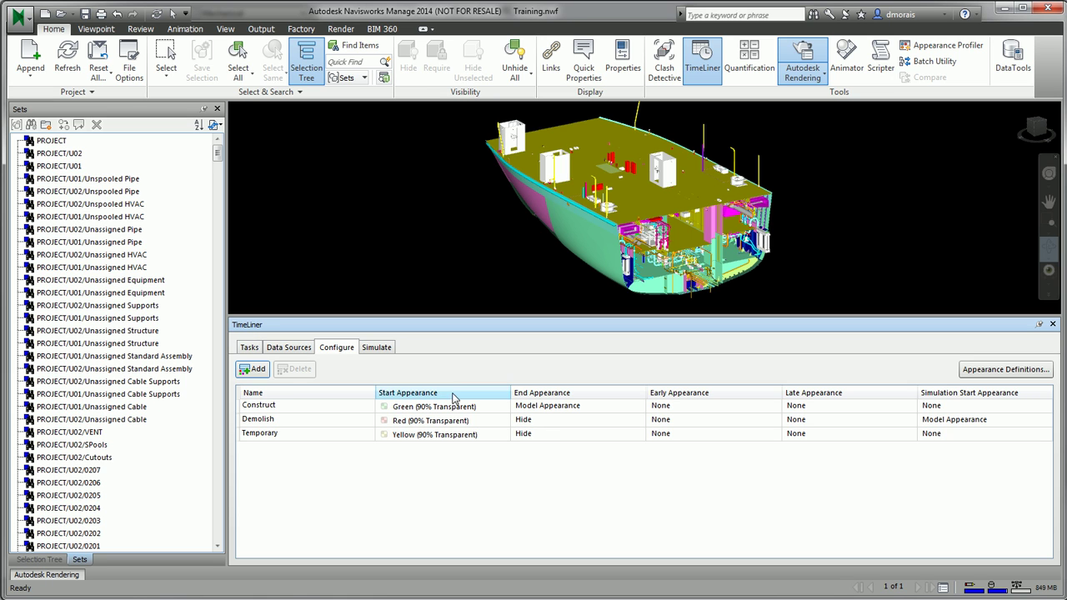
pyautogui.click(375, 350)
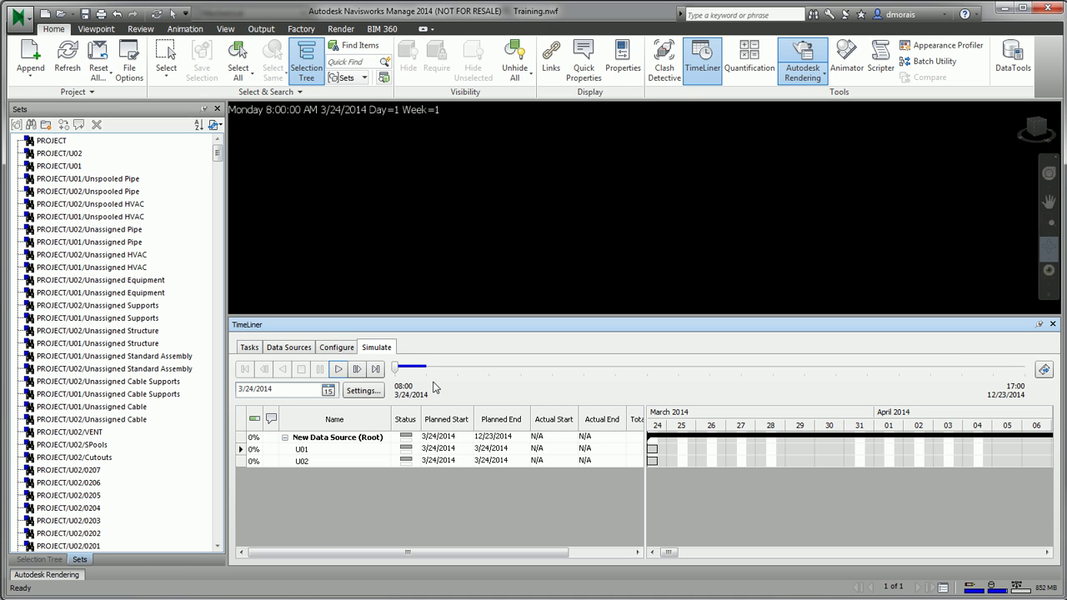
pyautogui.click(339, 369)
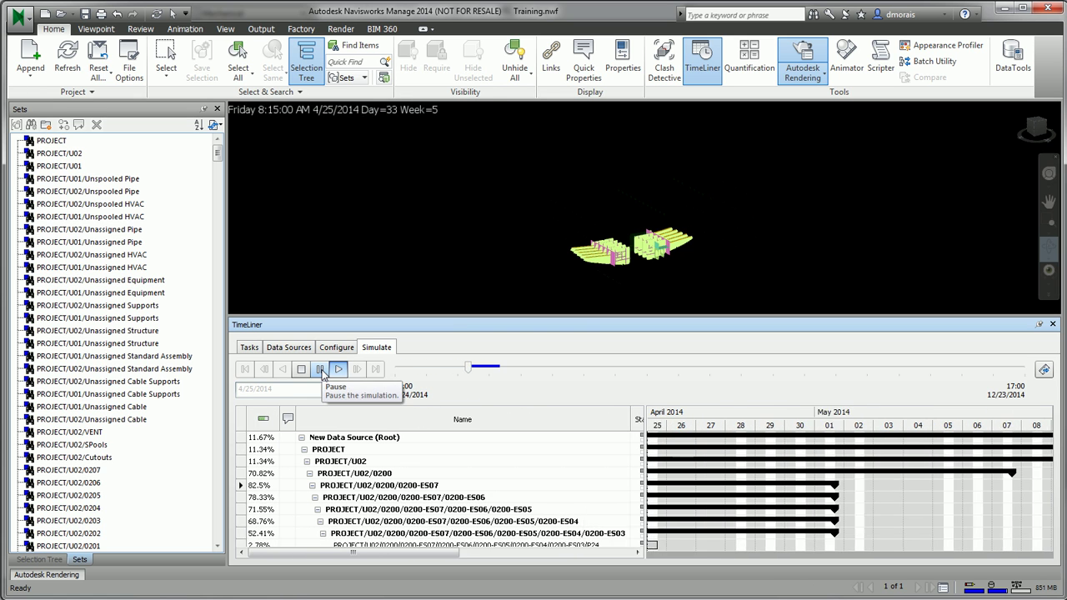
pyautogui.click(320, 369)
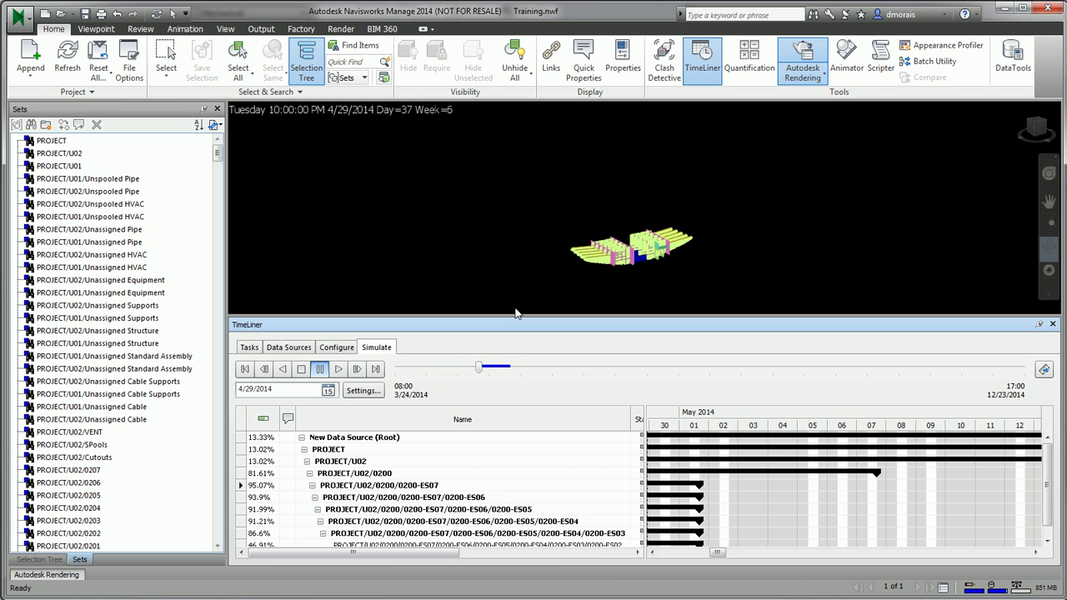
# Resume the simulation while orbiting the model, then pause and slide it to 7/18/2014 (Day 116).
pyautogui.moveTo(641, 280)
pyautogui.mouseDown()
pyautogui.moveTo(628, 236)
pyautogui.moveTo(655, 286)
pyautogui.moveTo(621, 229)
pyautogui.moveTo(683, 242)
pyautogui.mouseUp()
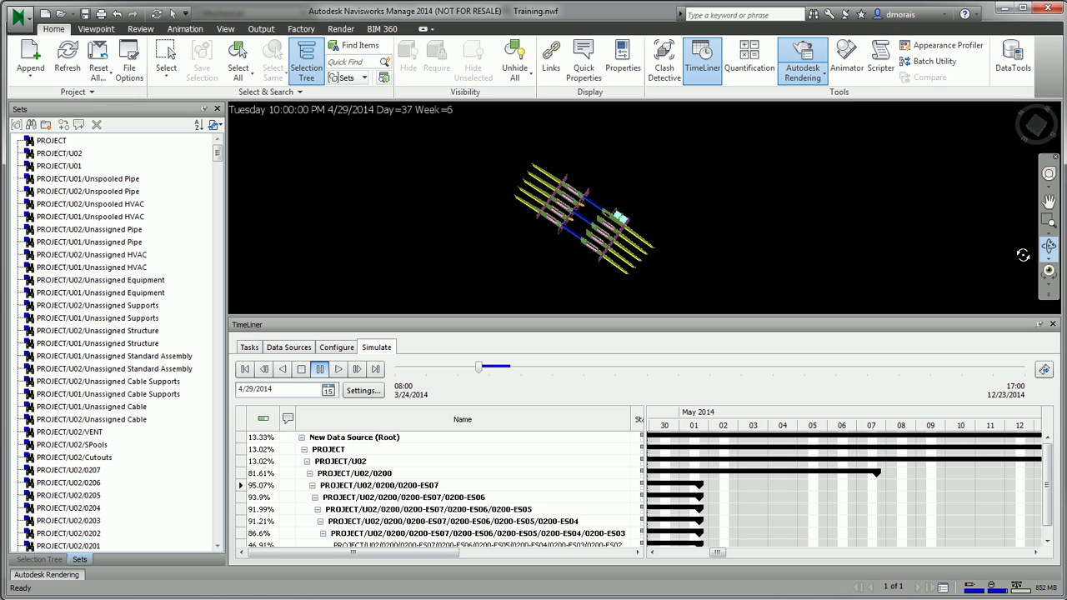
pyautogui.moveTo(600, 254); pyautogui.dragTo(514, 221)
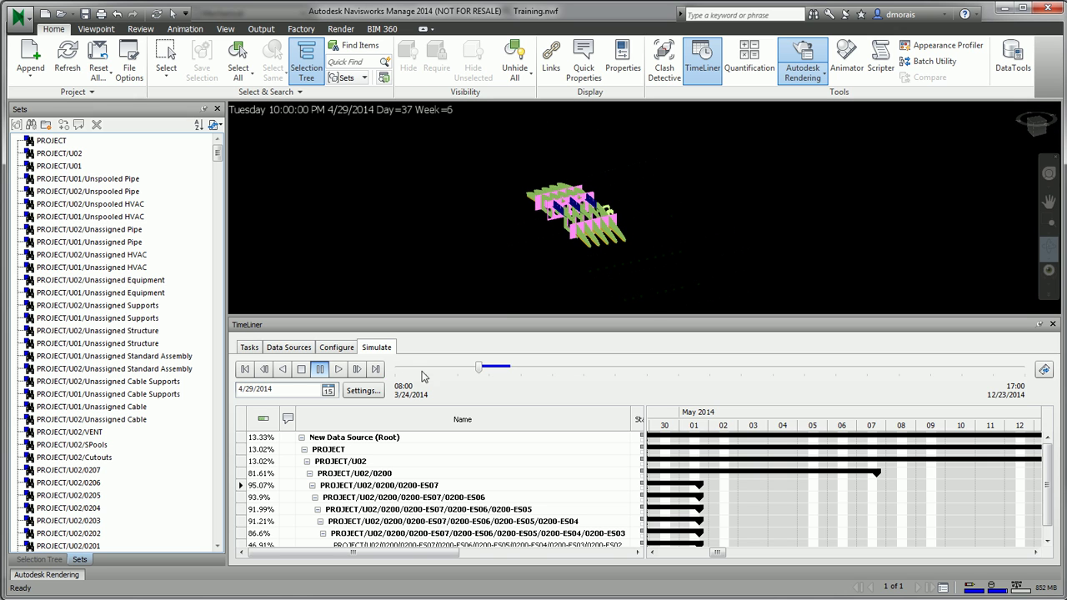
pyautogui.click(338, 368)
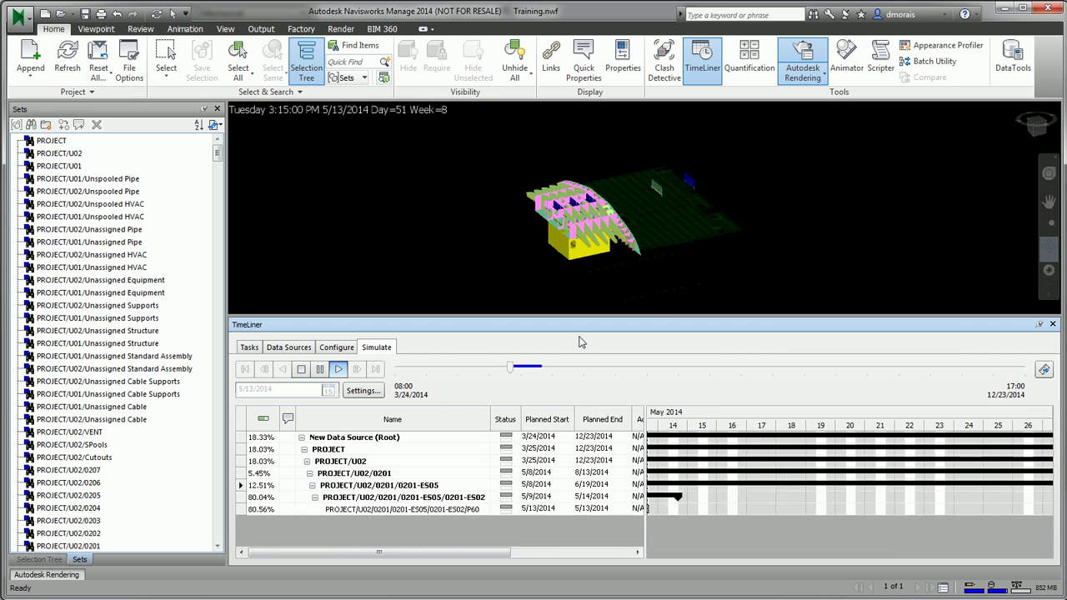
pyautogui.moveTo(583, 250); pyautogui.dragTo(459, 250)
pyautogui.moveTo(625, 251); pyautogui.dragTo(567, 290)
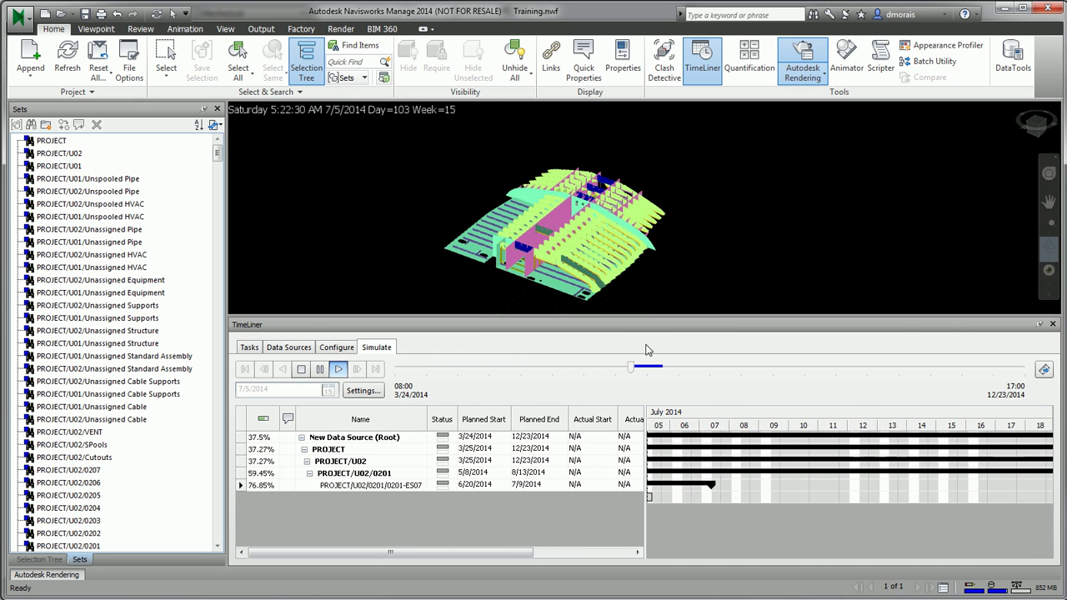
pyautogui.click(319, 368)
pyautogui.moveTo(708, 367)
pyautogui.mouseDown()
pyautogui.moveTo(648, 367)
pyautogui.moveTo(661, 366)
pyautogui.mouseUp()
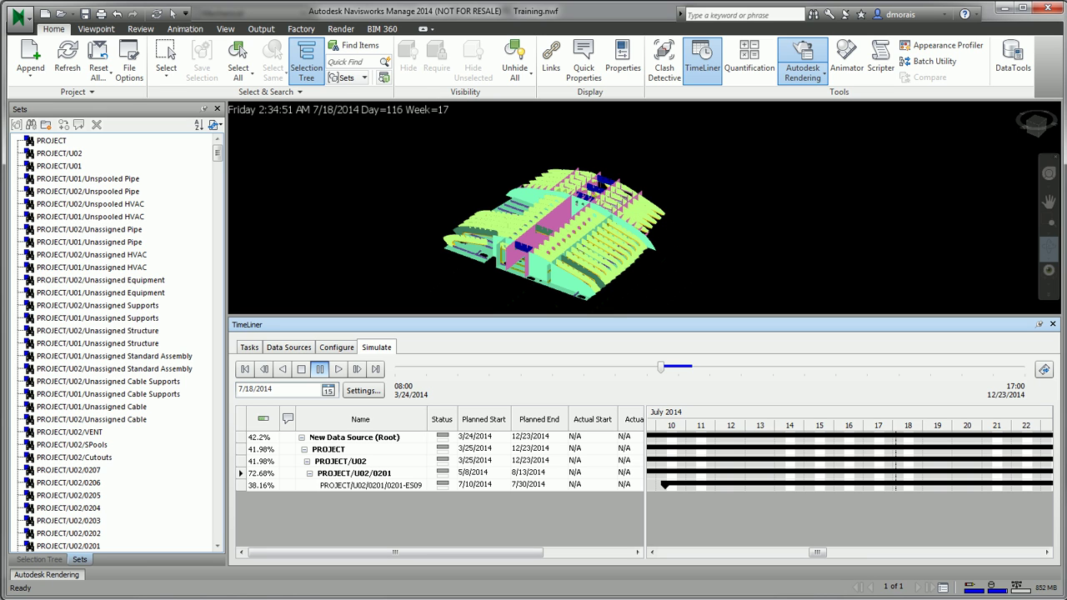
# Select New Data Source, linked to the Microsoft Project 2007-2013 schedule, and view its options without choosing one.
pyautogui.click(292, 350)
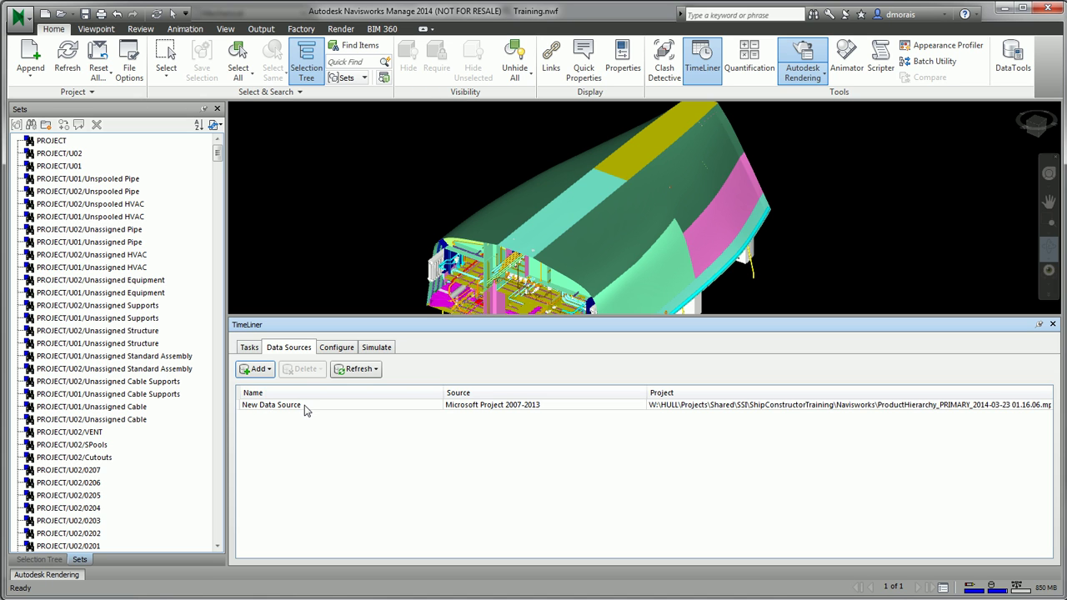
pyautogui.click(304, 406)
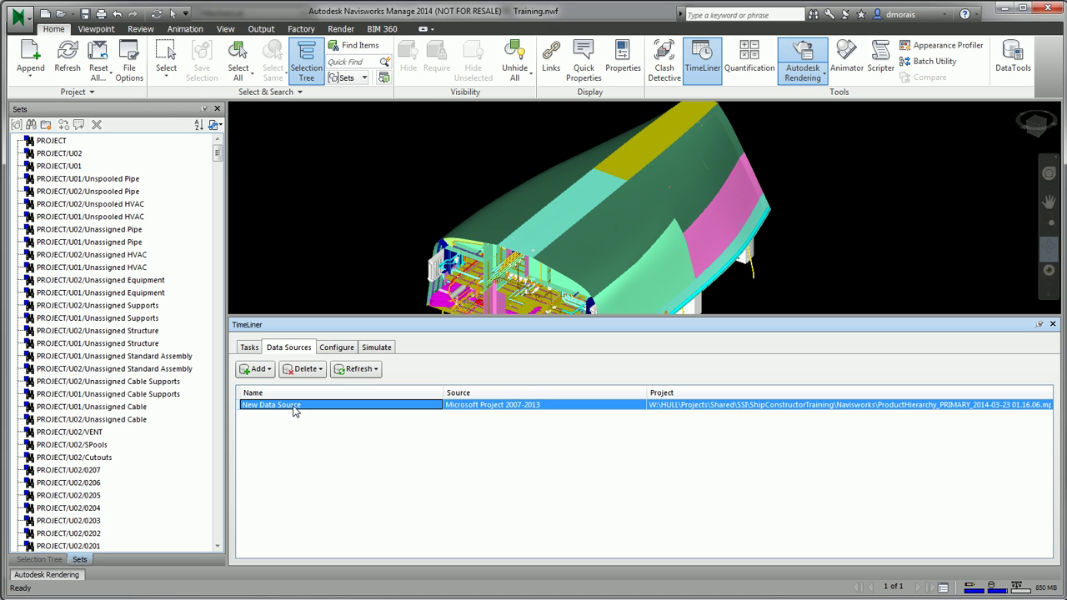
pyautogui.rightClick(293, 409)
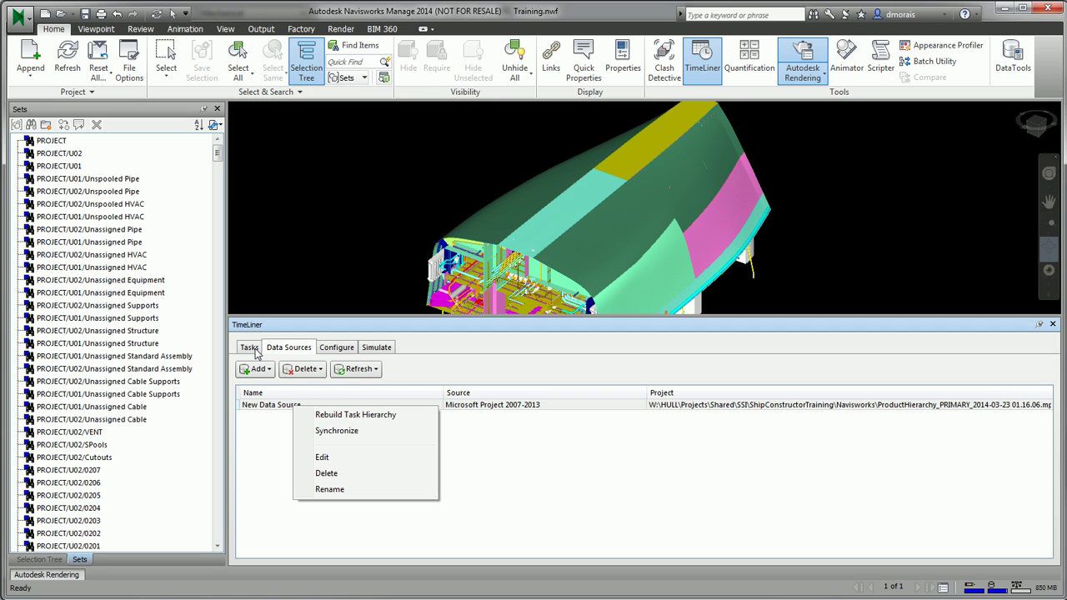
pyautogui.click(552, 465)
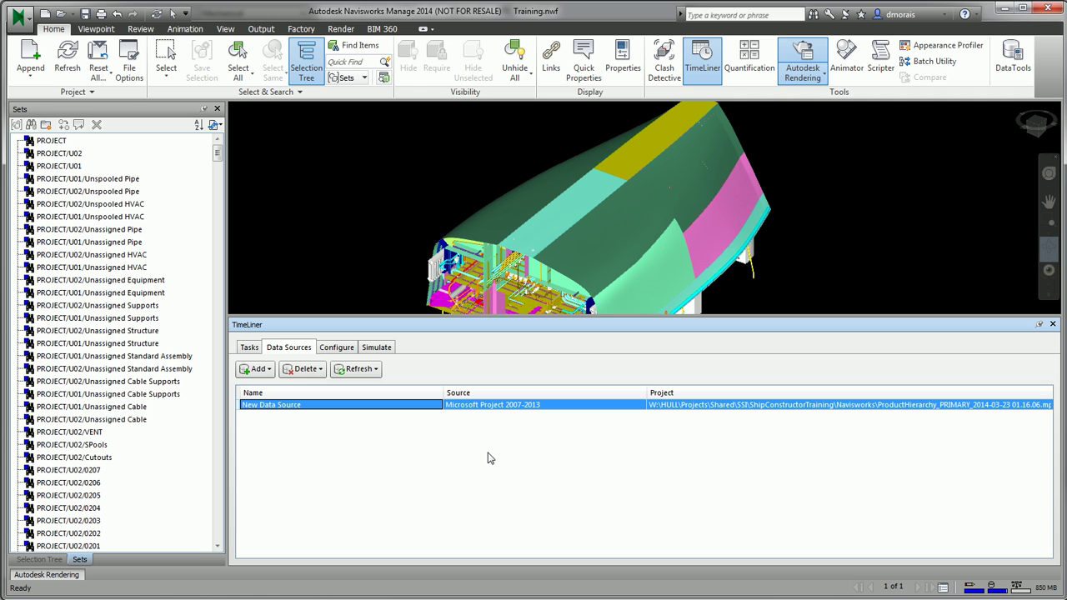